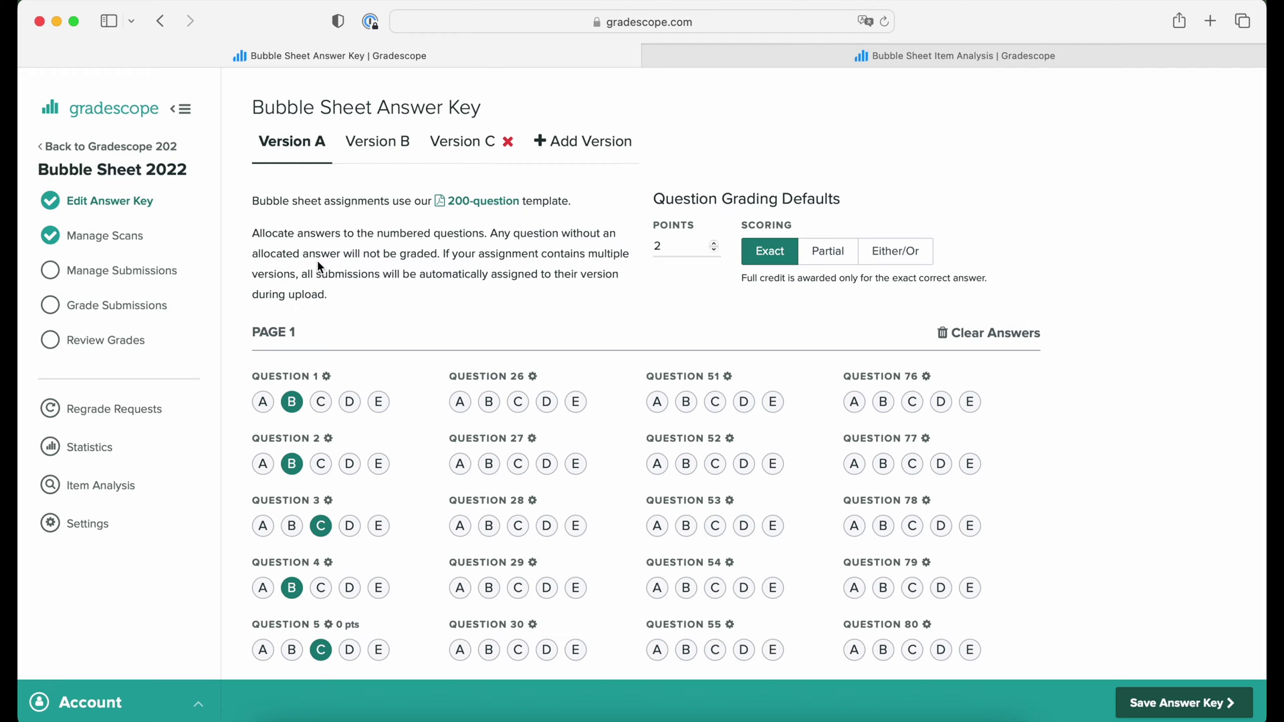
Return from the Bubble Sheet 2022 answer key to the Gradescope 202 assignments list
click(169, 146)
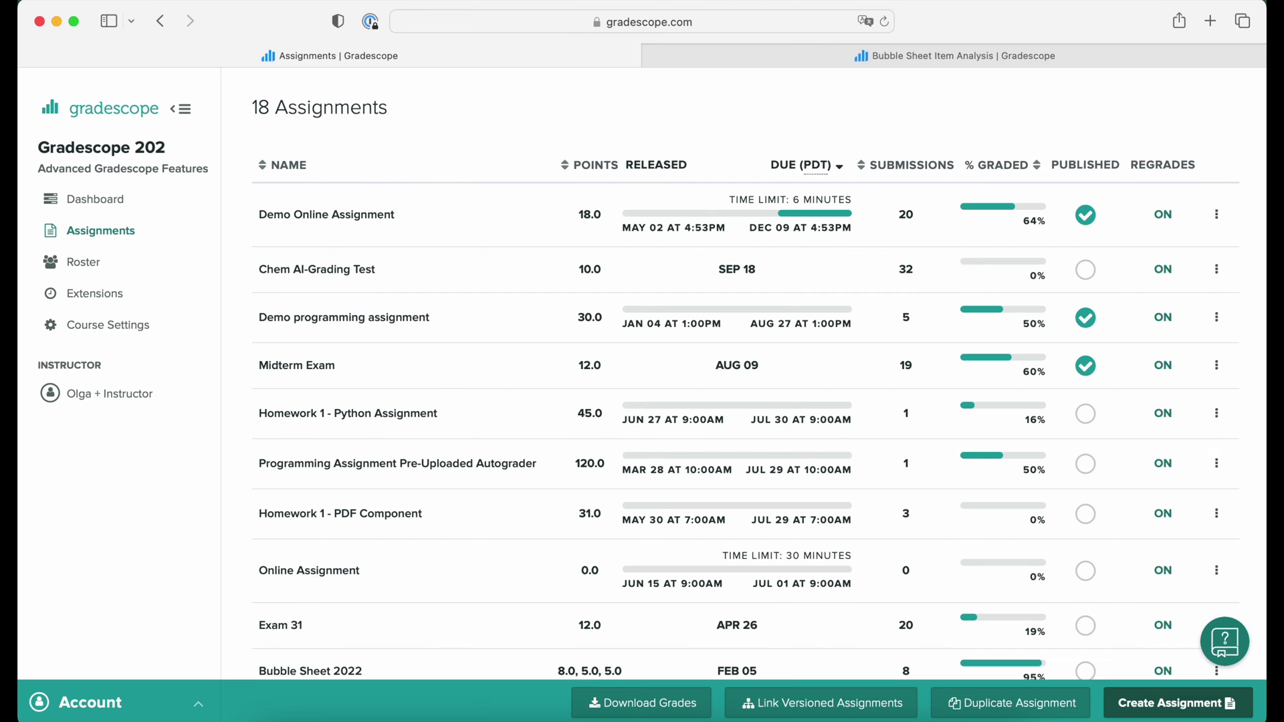
Create a Bubble Sheet assignment named 'Bubble Sheet Exam' with instructor uploads
click(1133, 702)
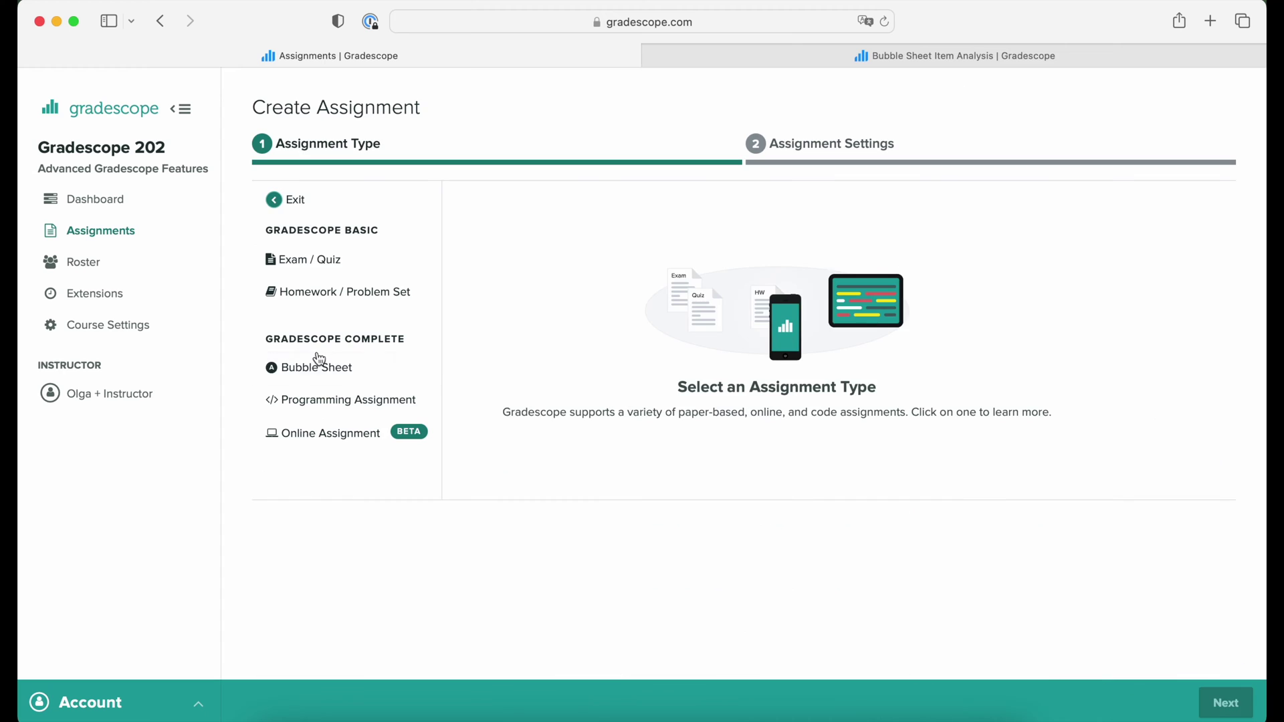
click(316, 368)
click(1226, 703)
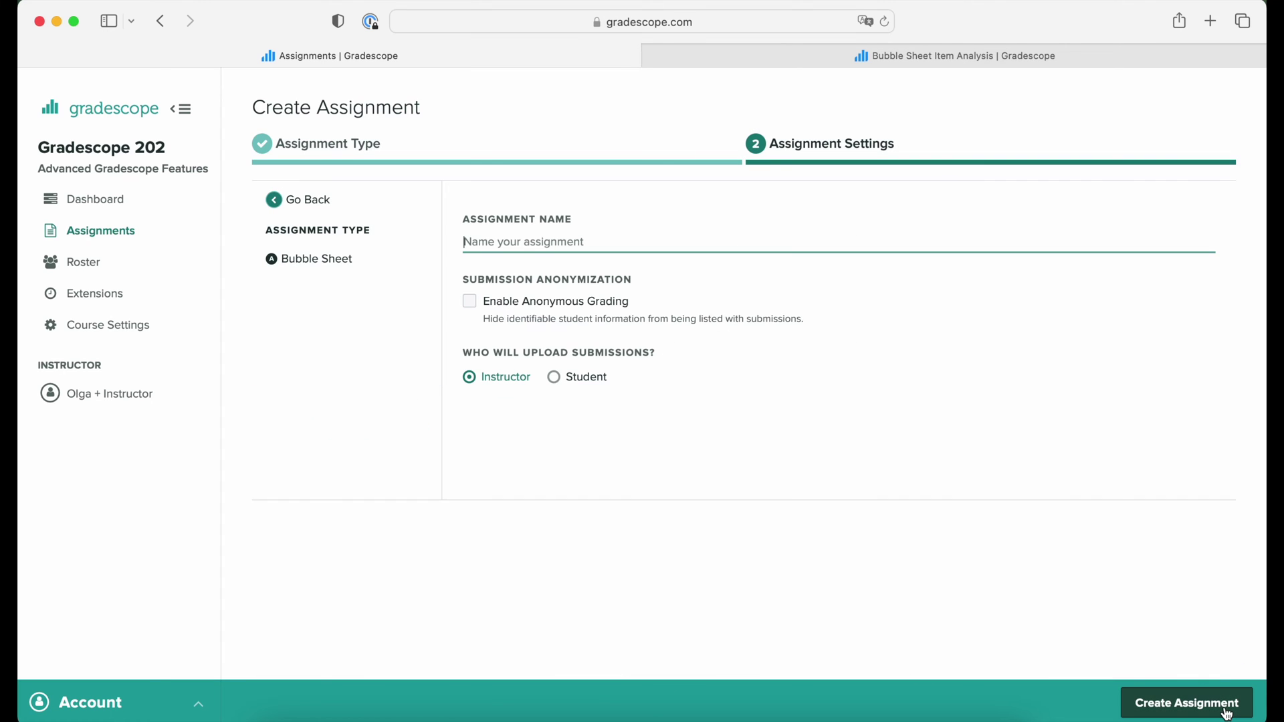
text(Bubble Shet)
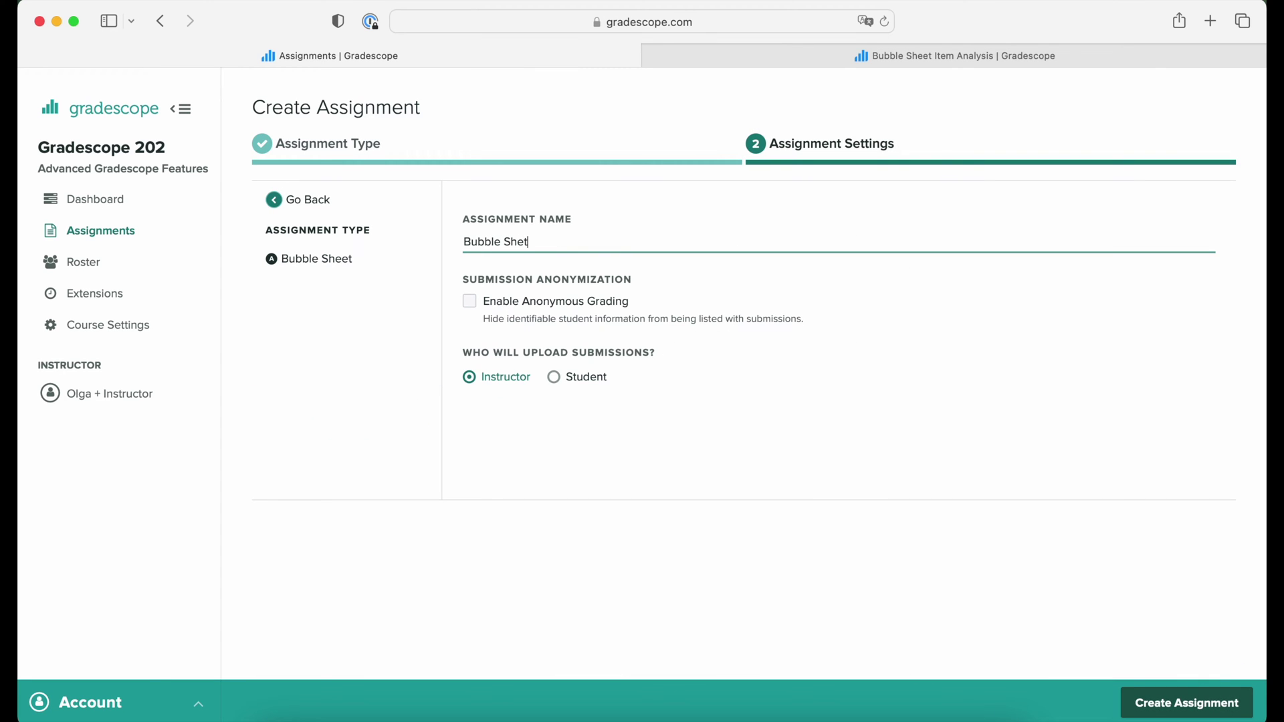
key(BackSpace)
text(et Exam)
click(1171, 708)
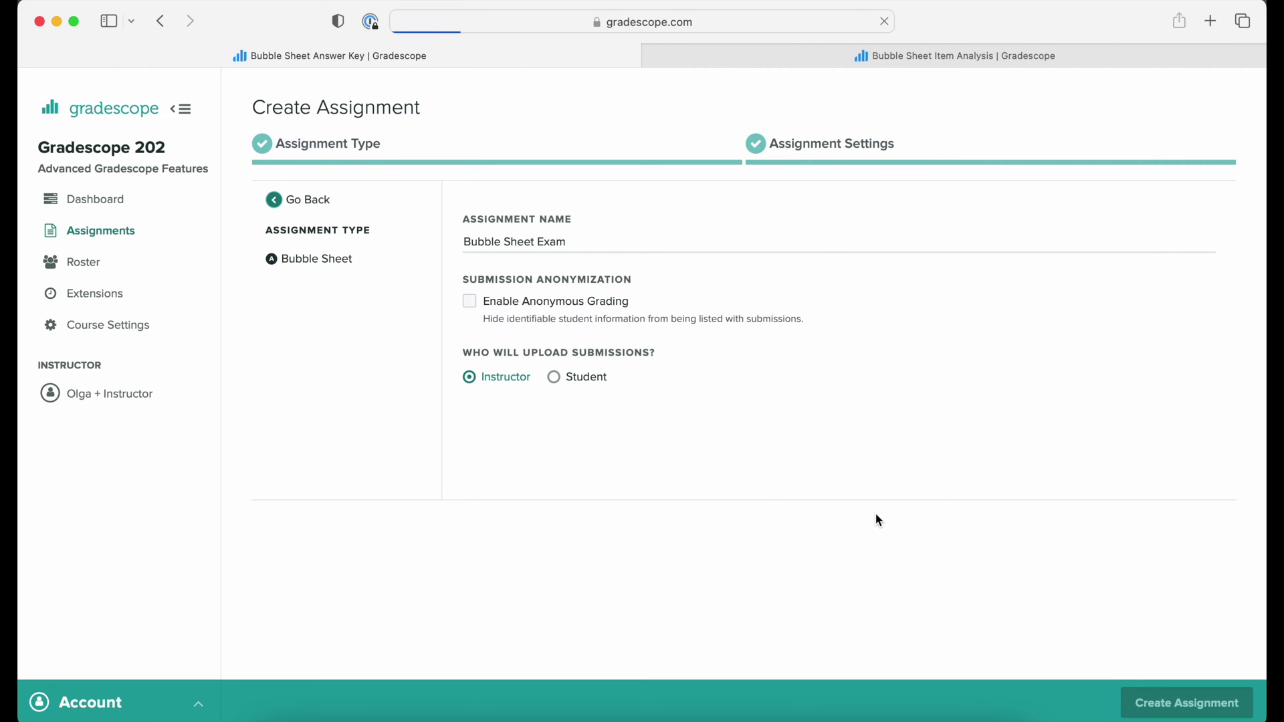
Open the 200-question bubble sheet template and highlight its Version A–E bubble row
click(489, 201)
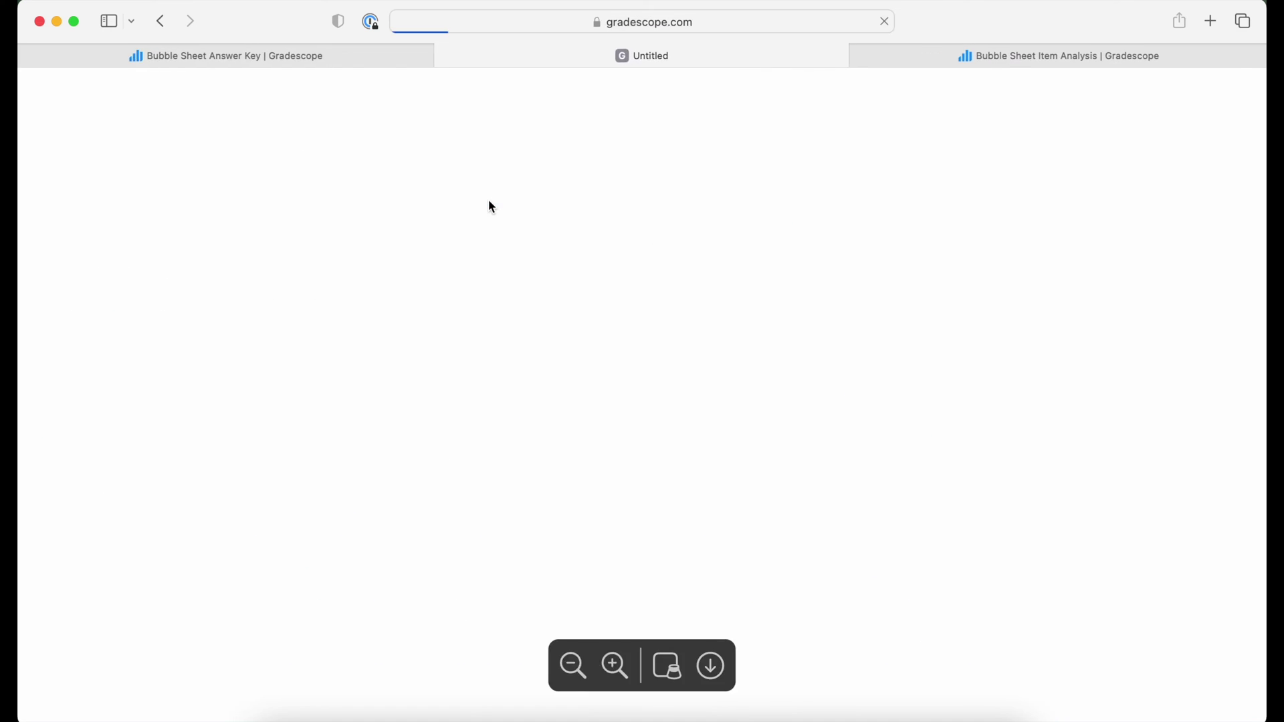
scroll(548, 359, down, 5)
scroll(548, 359, down, 5)
scroll(548, 359, down, 8)
scroll(547, 359, down, 3)
scroll(547, 359, up, 8)
scroll(547, 359, up, 10)
scroll(548, 359, up, 8)
scroll(548, 359, up, 3)
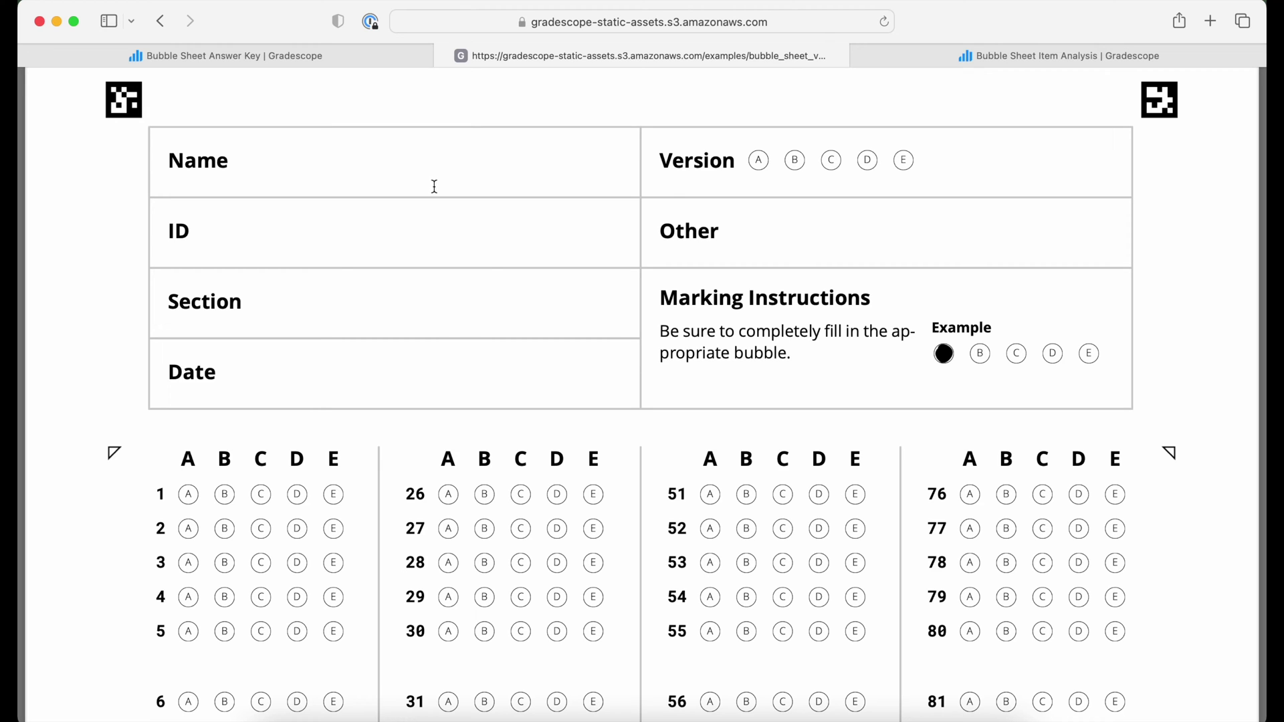
drag(657, 161, 912, 173)
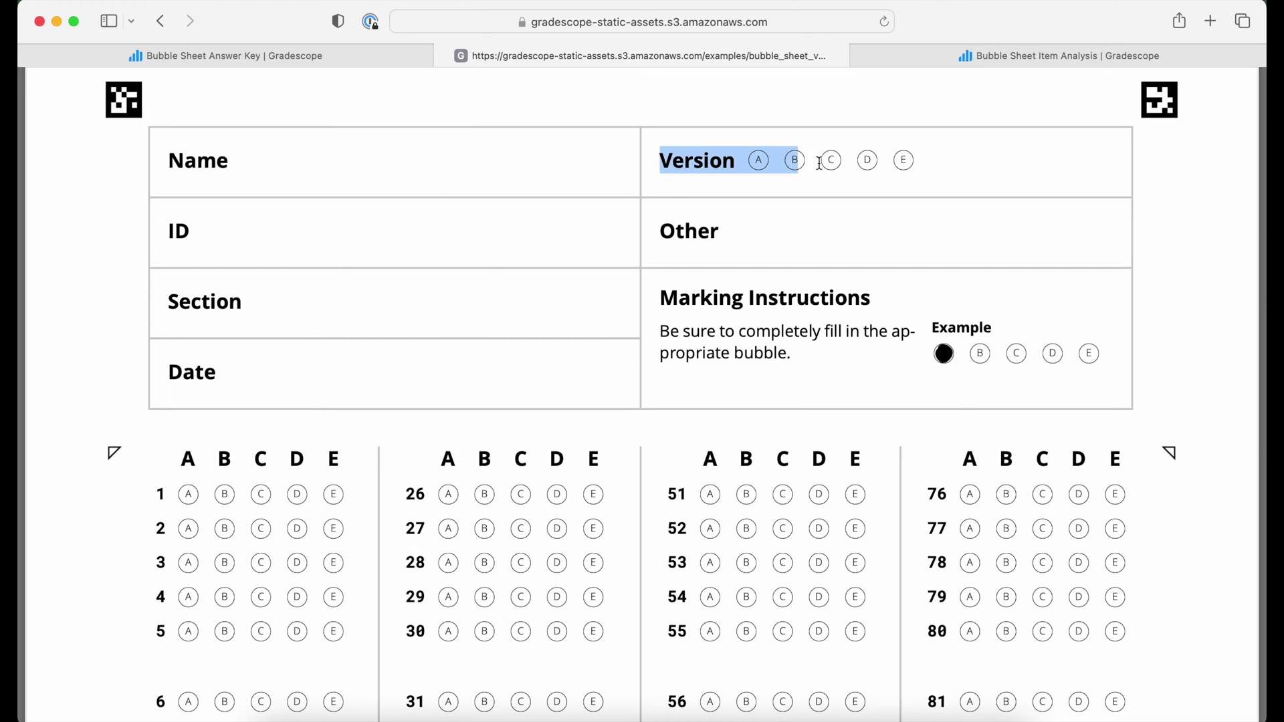
click(929, 188)
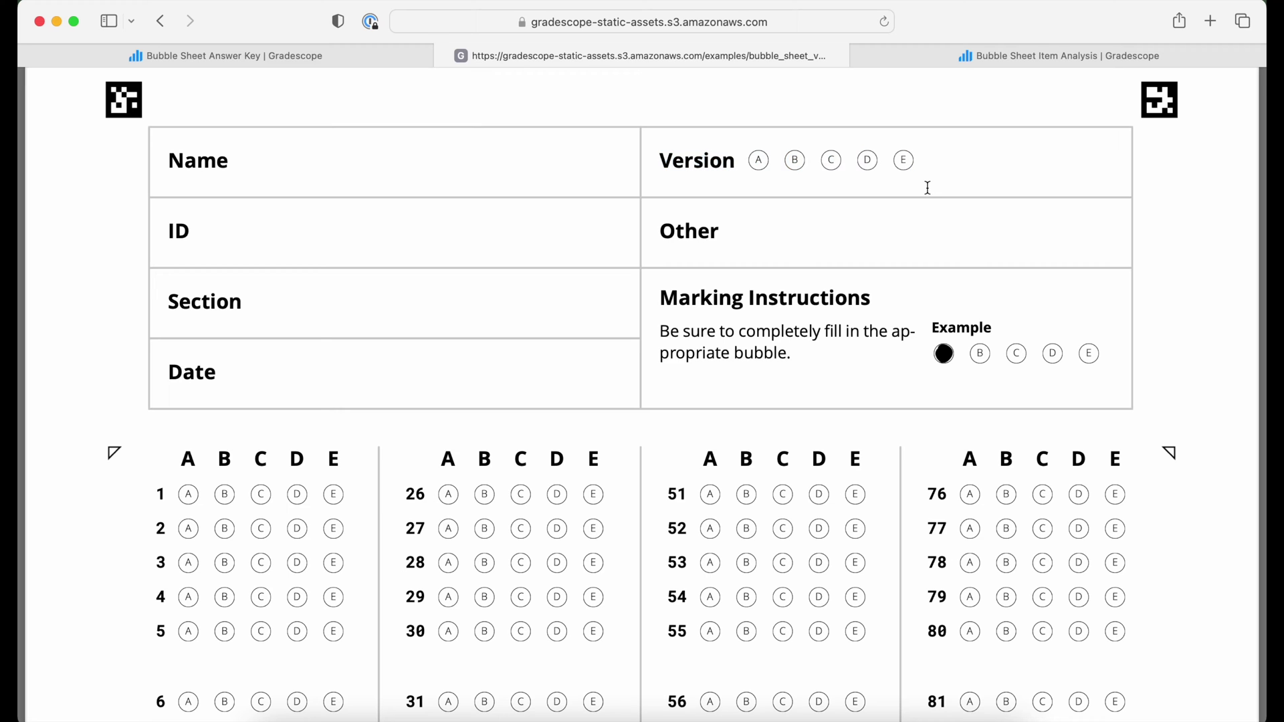
Mark answers for questions 1–5: A, C, B, D, and both A and C
click(260, 56)
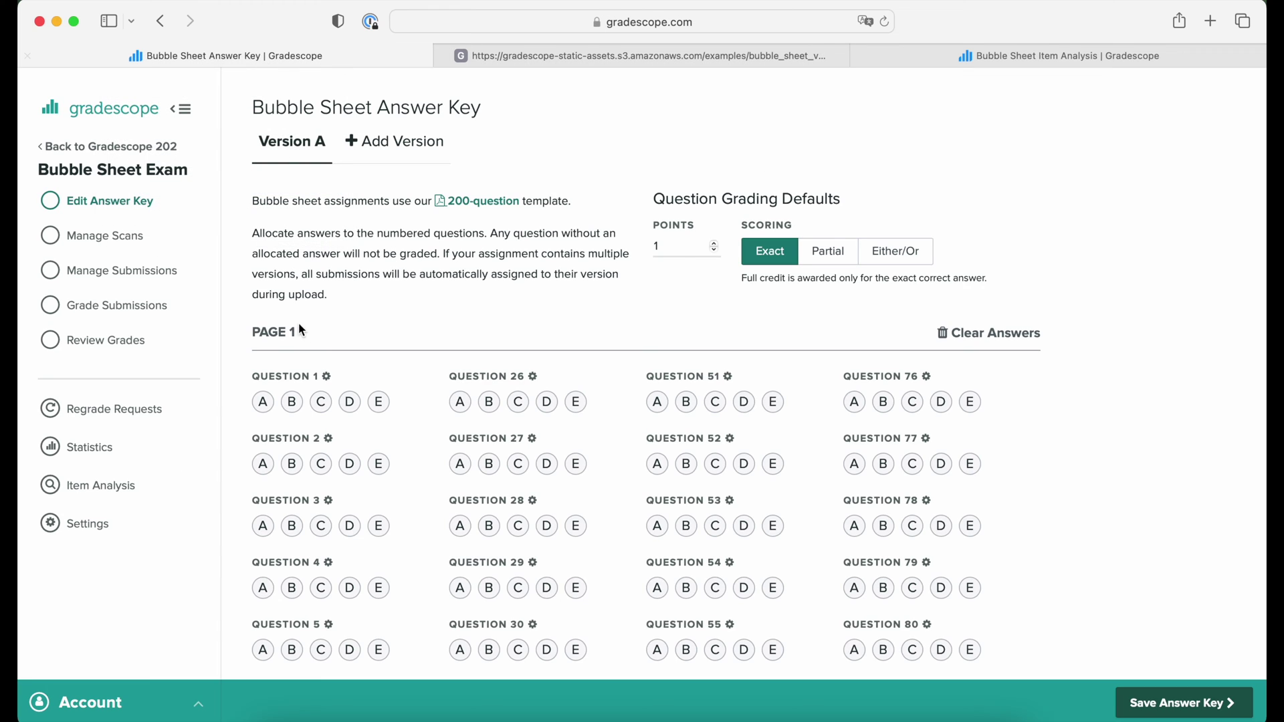
click(262, 402)
click(320, 464)
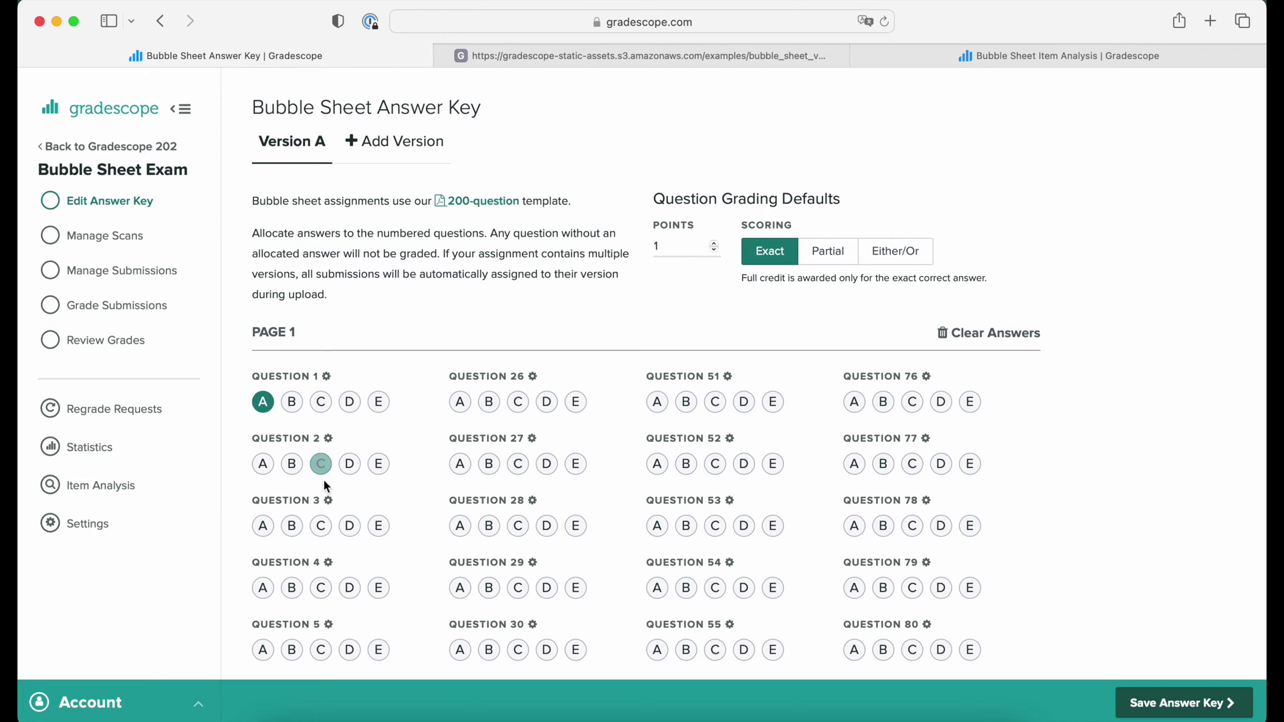
click(291, 526)
click(349, 589)
click(261, 651)
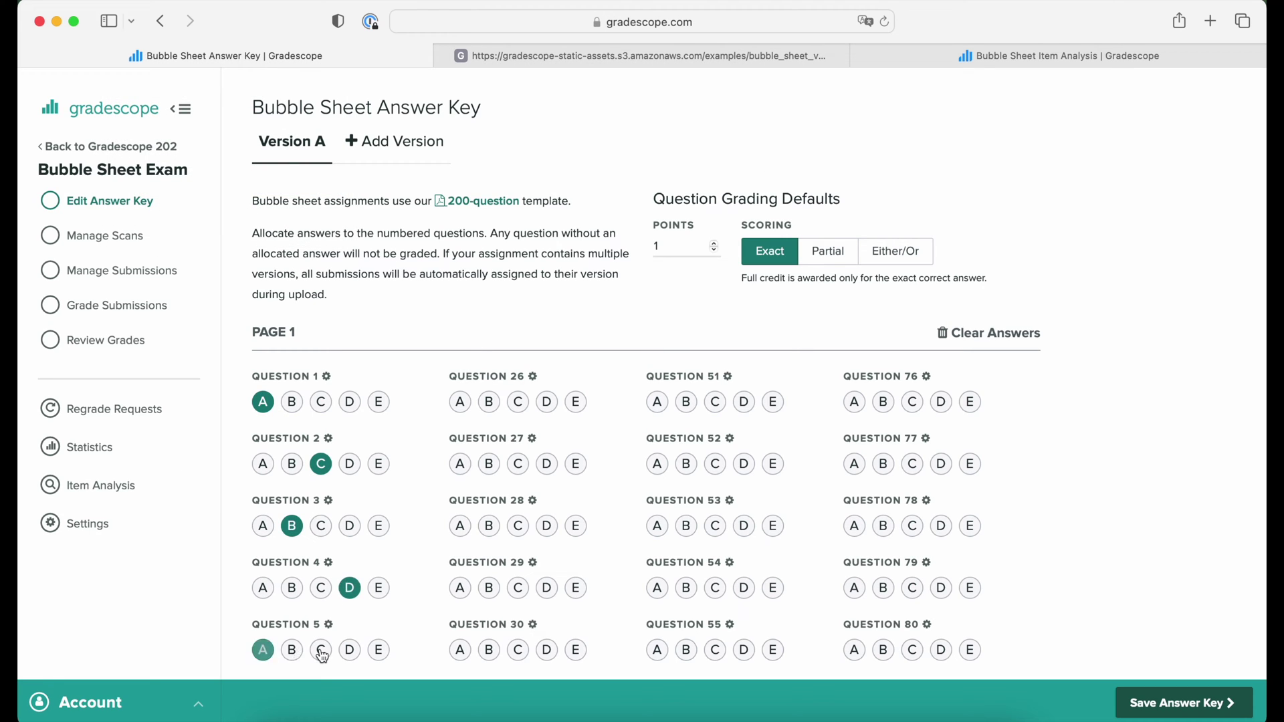
click(320, 650)
scroll(351, 601, down, 5)
Add B to question 6 and B and D to question 7, then make question 6 partial credit
click(261, 432)
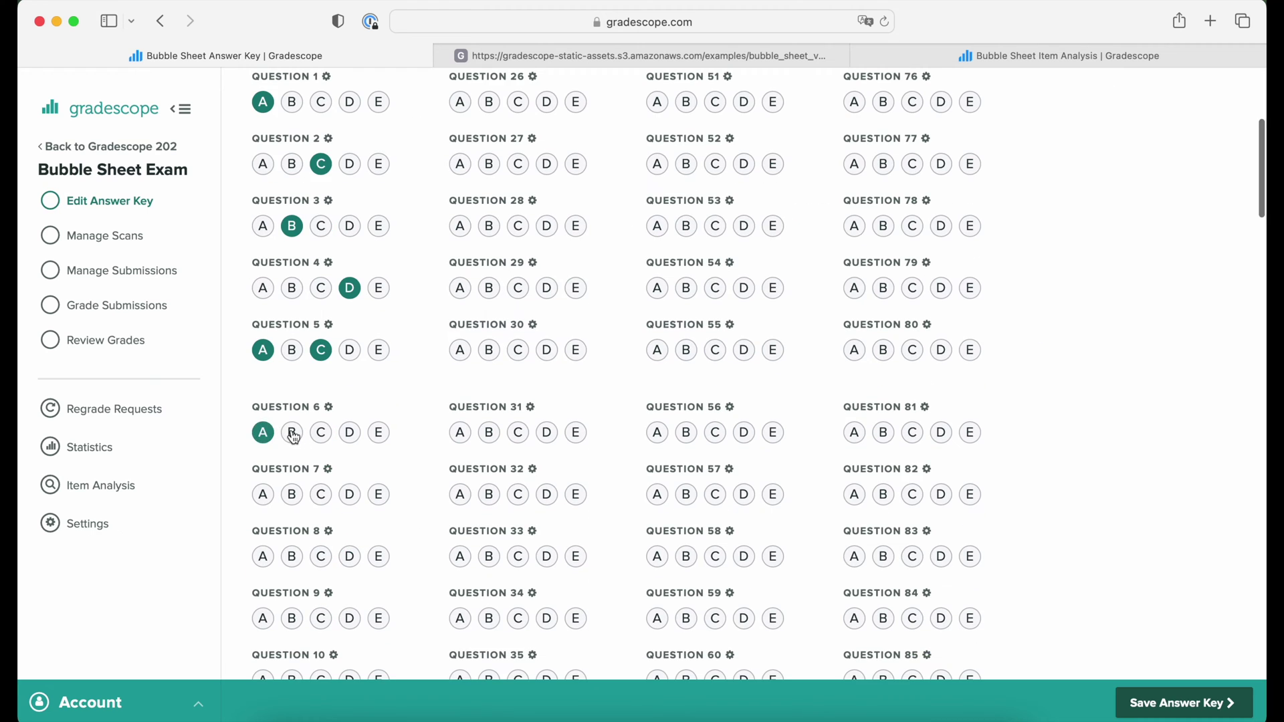
click(291, 494)
click(350, 494)
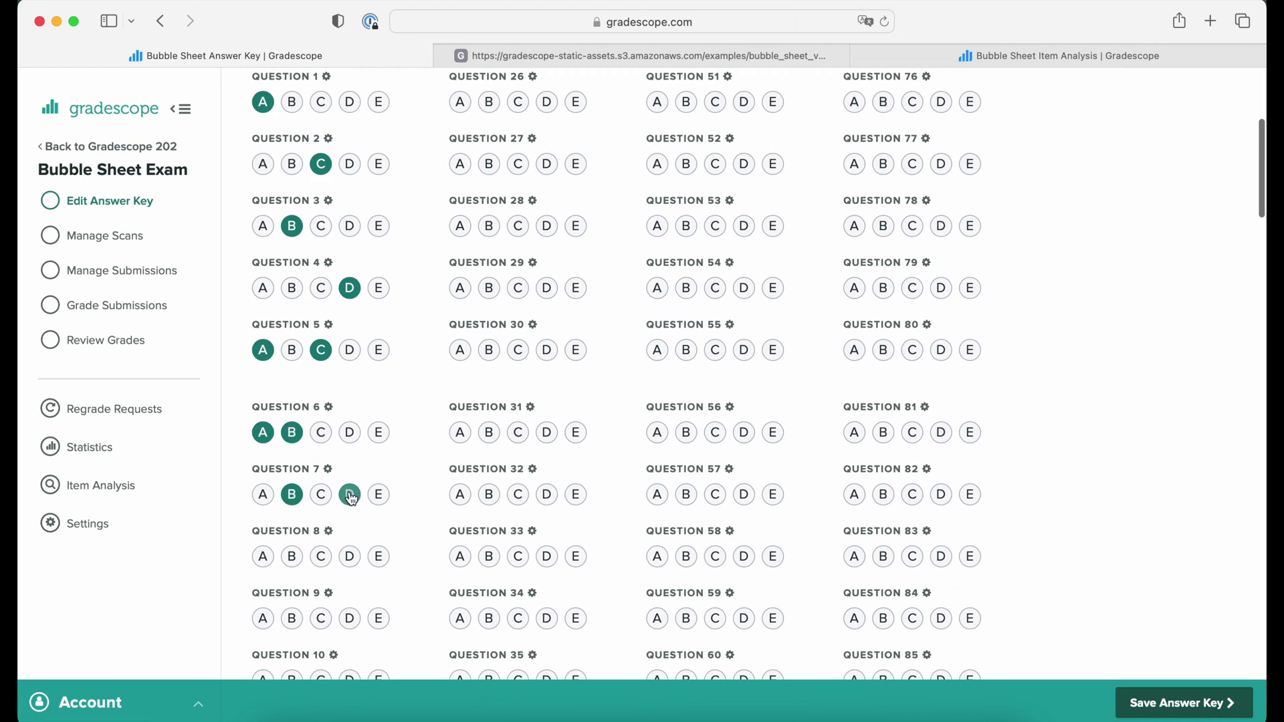
click(329, 408)
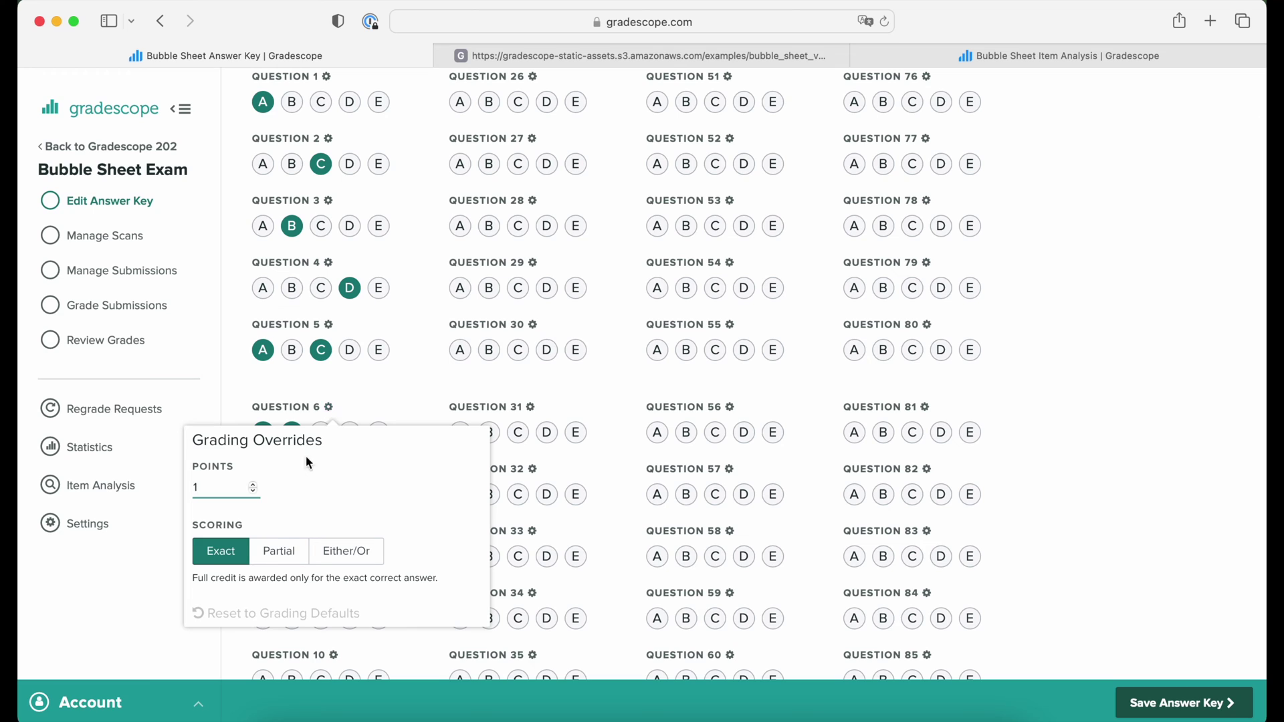
click(281, 552)
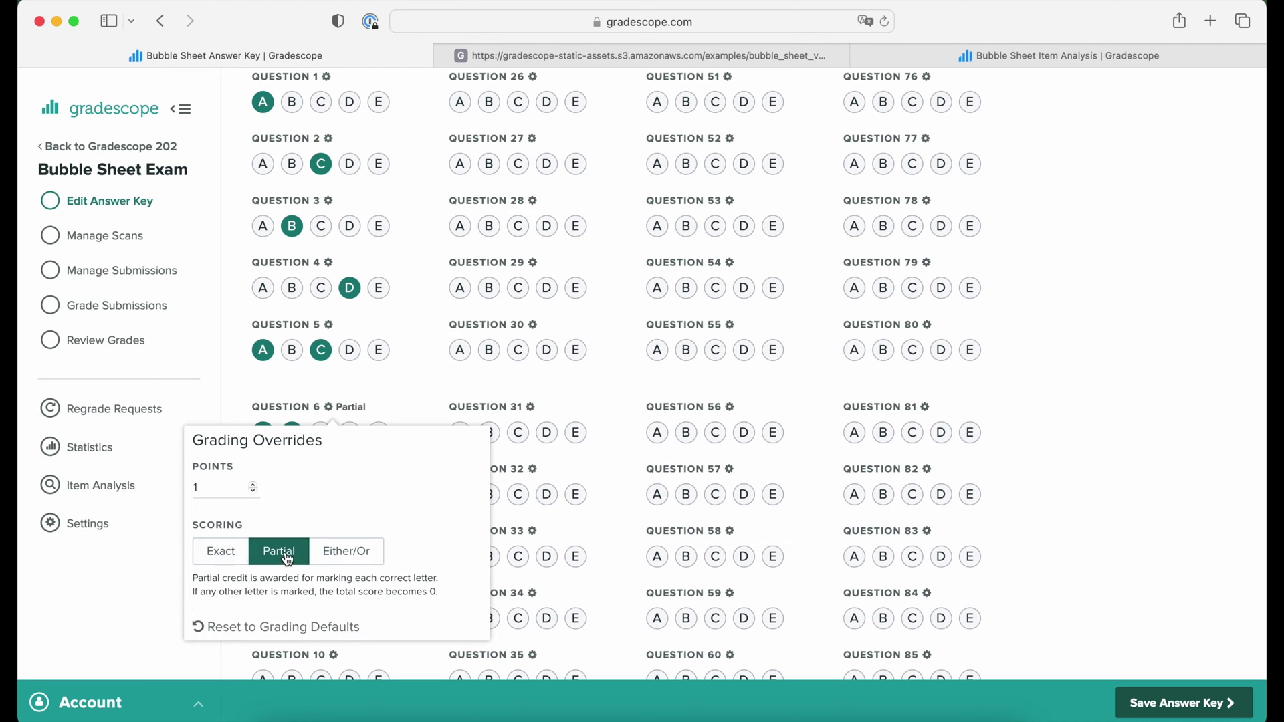
click(404, 378)
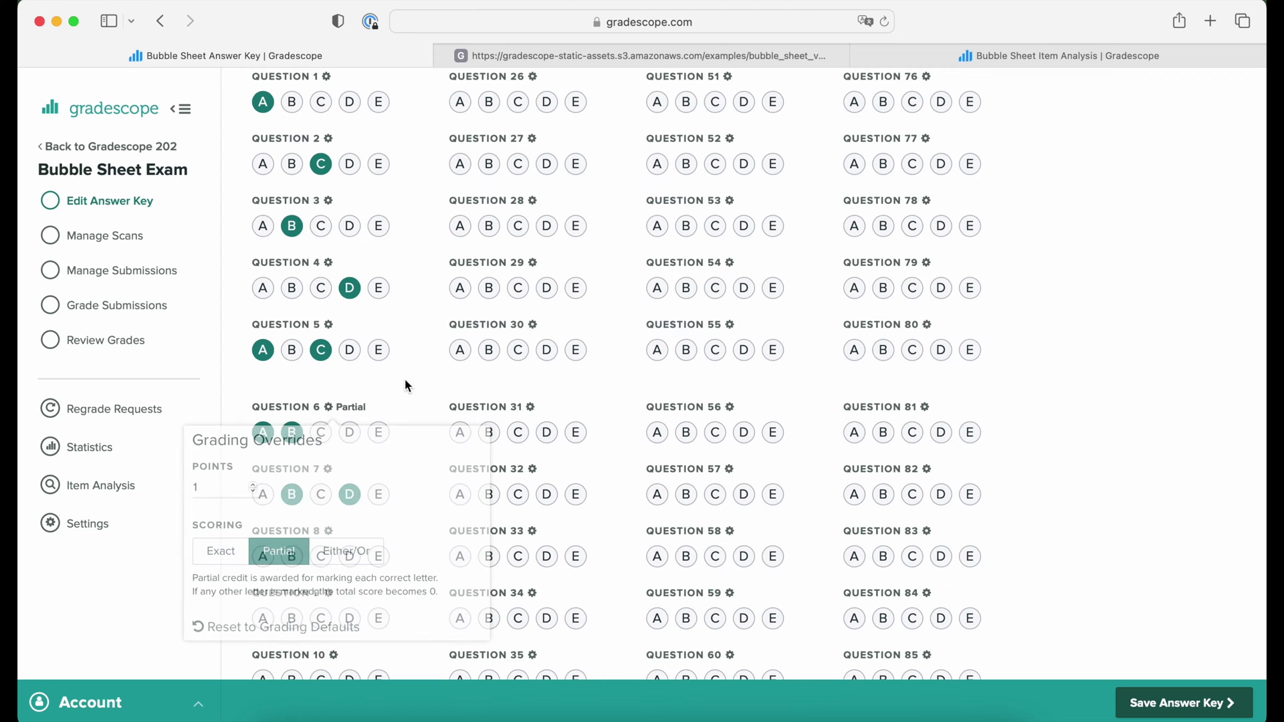
scroll(405, 380, up, 10)
Override Question 7 to 20 points in Version A, then add a Version B answer key
click(678, 247)
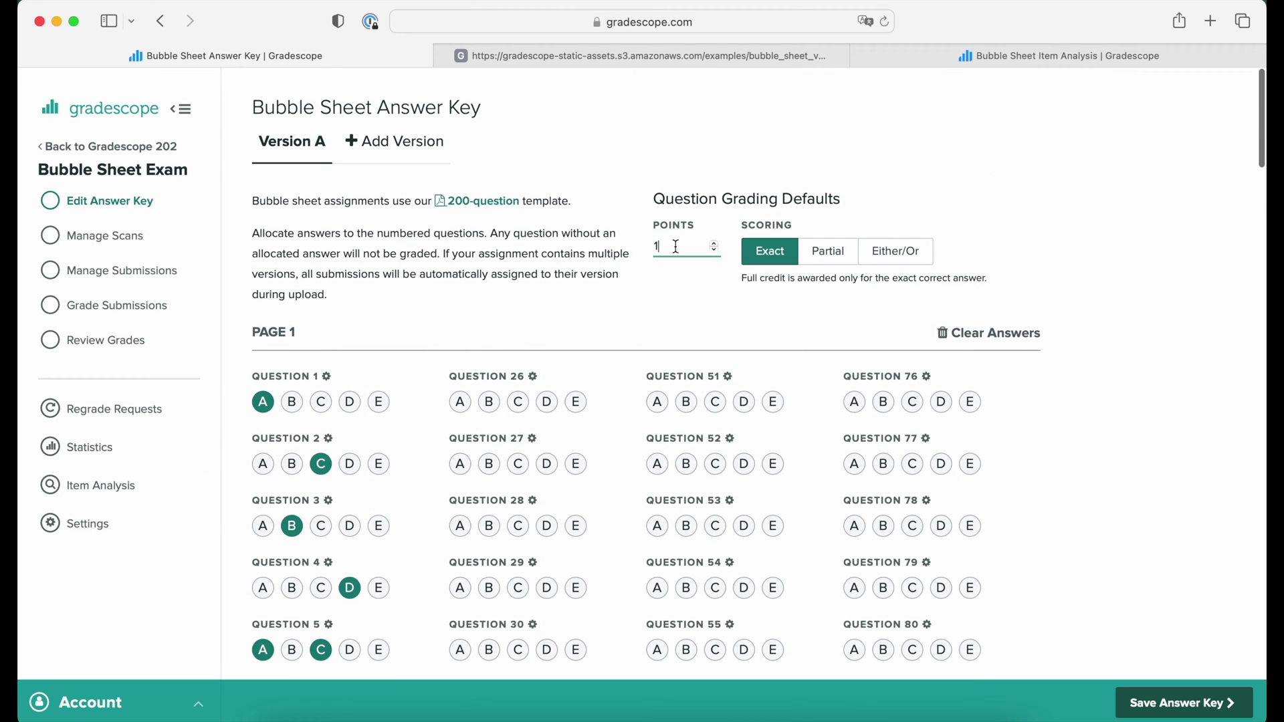
text(0)
click(654, 298)
scroll(655, 298, down, 8)
scroll(654, 297, down, 5)
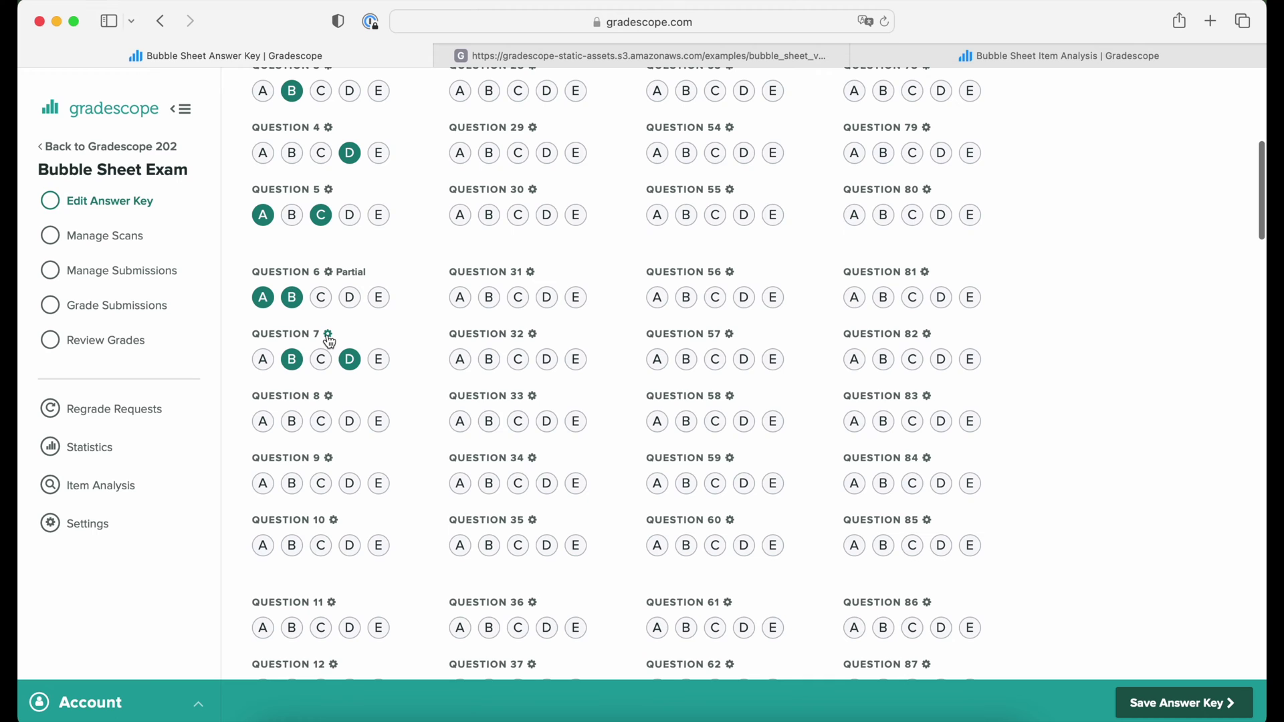
click(327, 339)
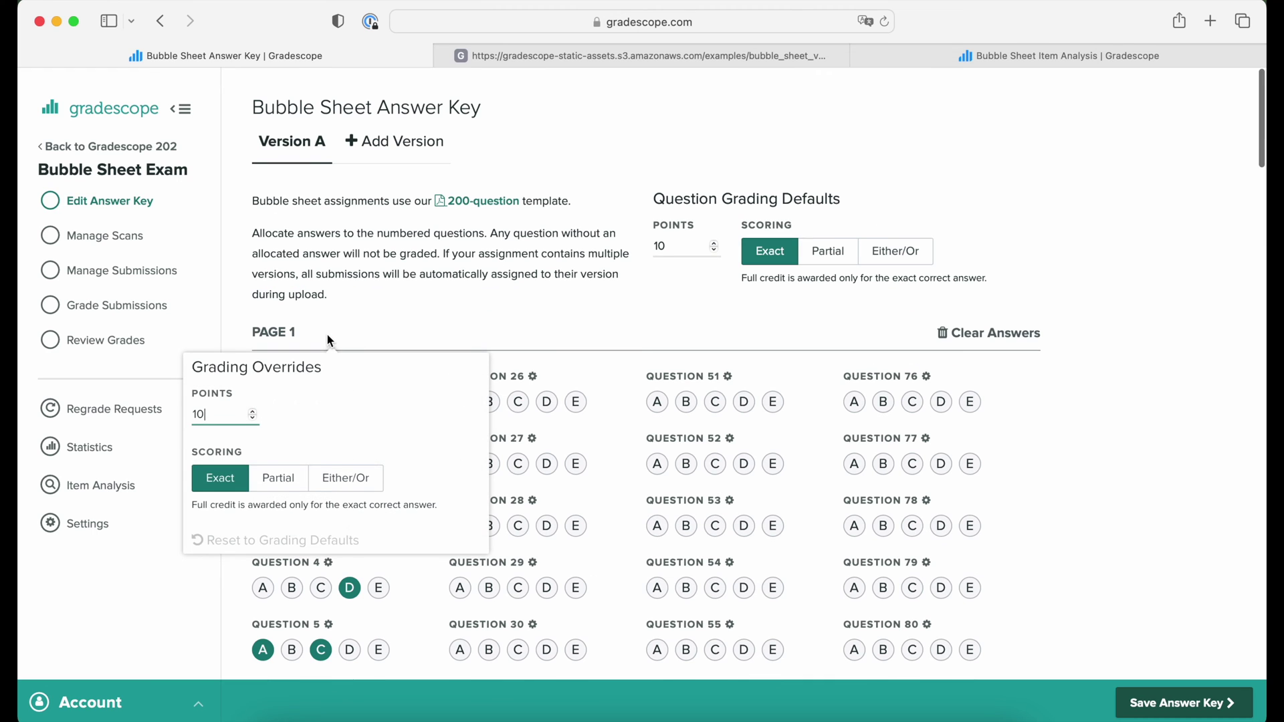
double_click(213, 415)
text(20)
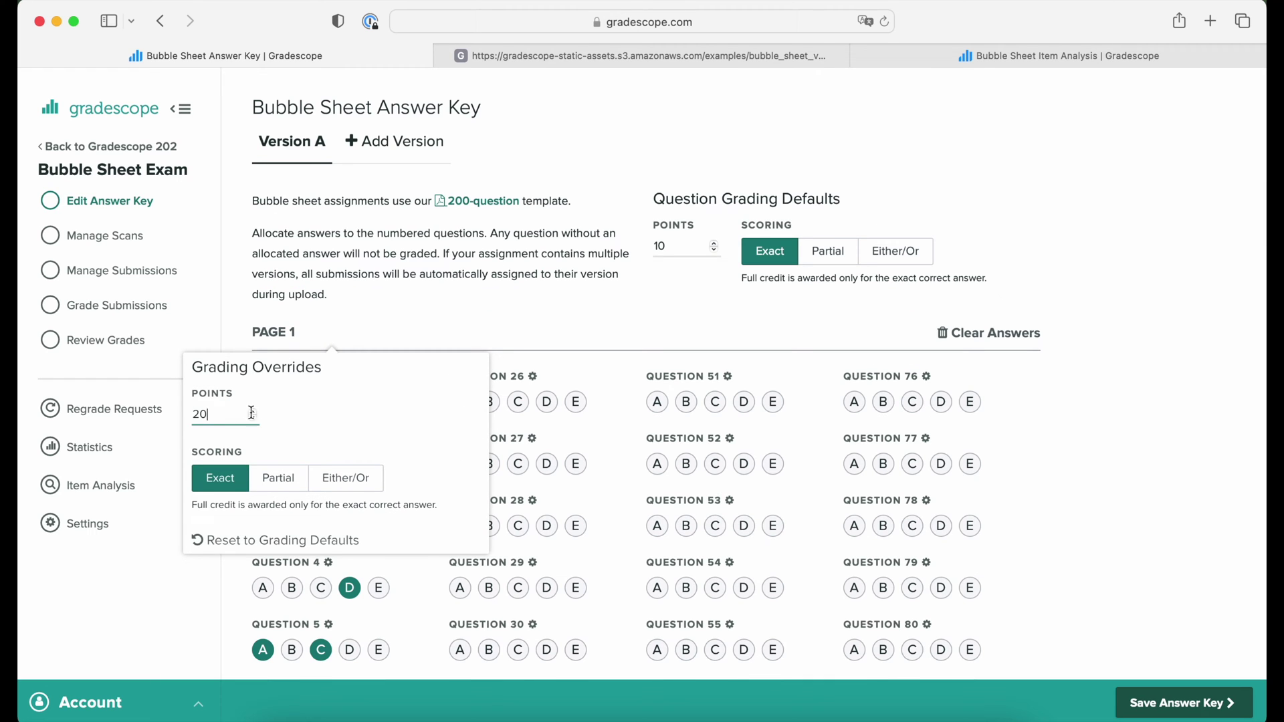
click(369, 323)
scroll(368, 325, up, 10)
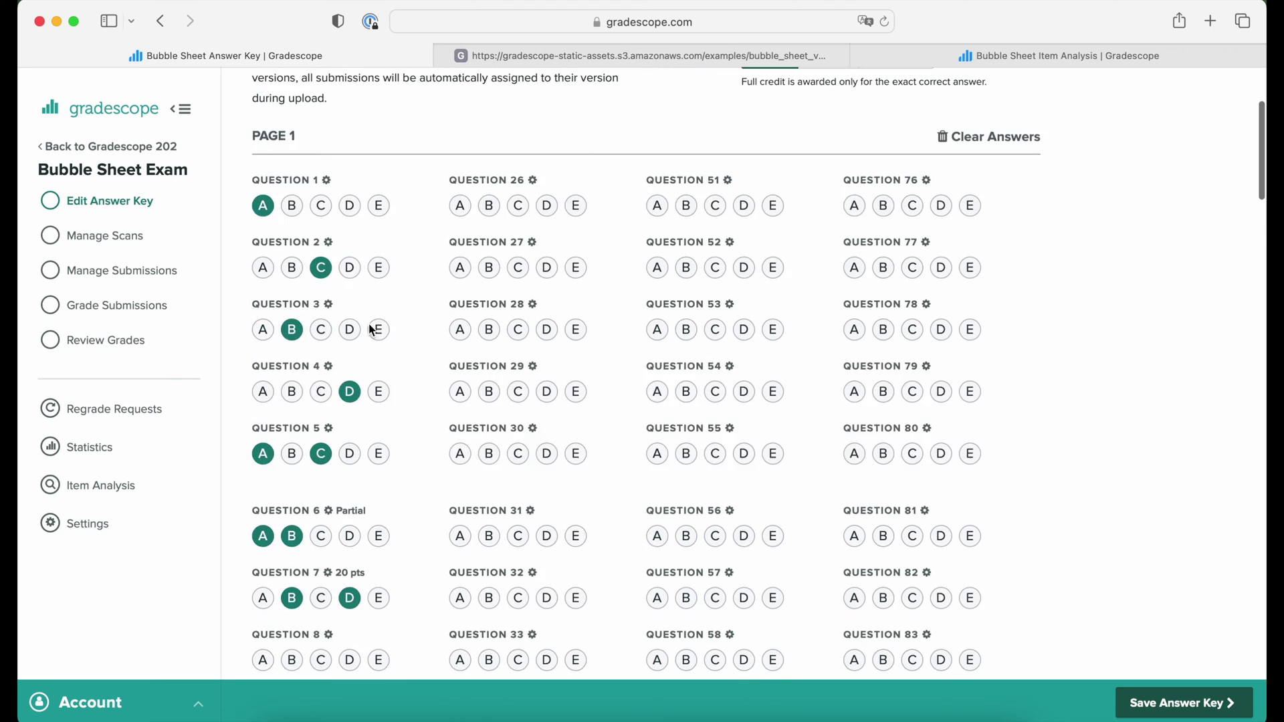
click(398, 142)
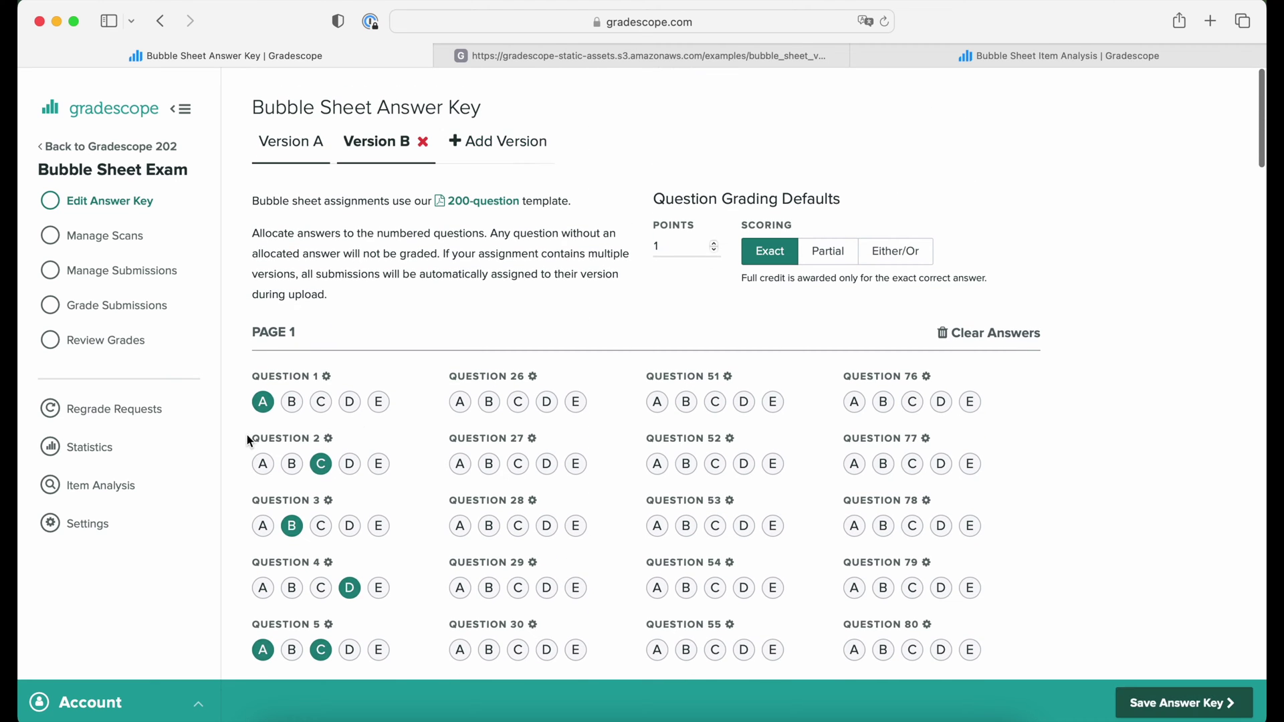
Fill Version B's key: A, D, C, B, C, Q6 A and B, Q7 C, 10 default points
click(263, 401)
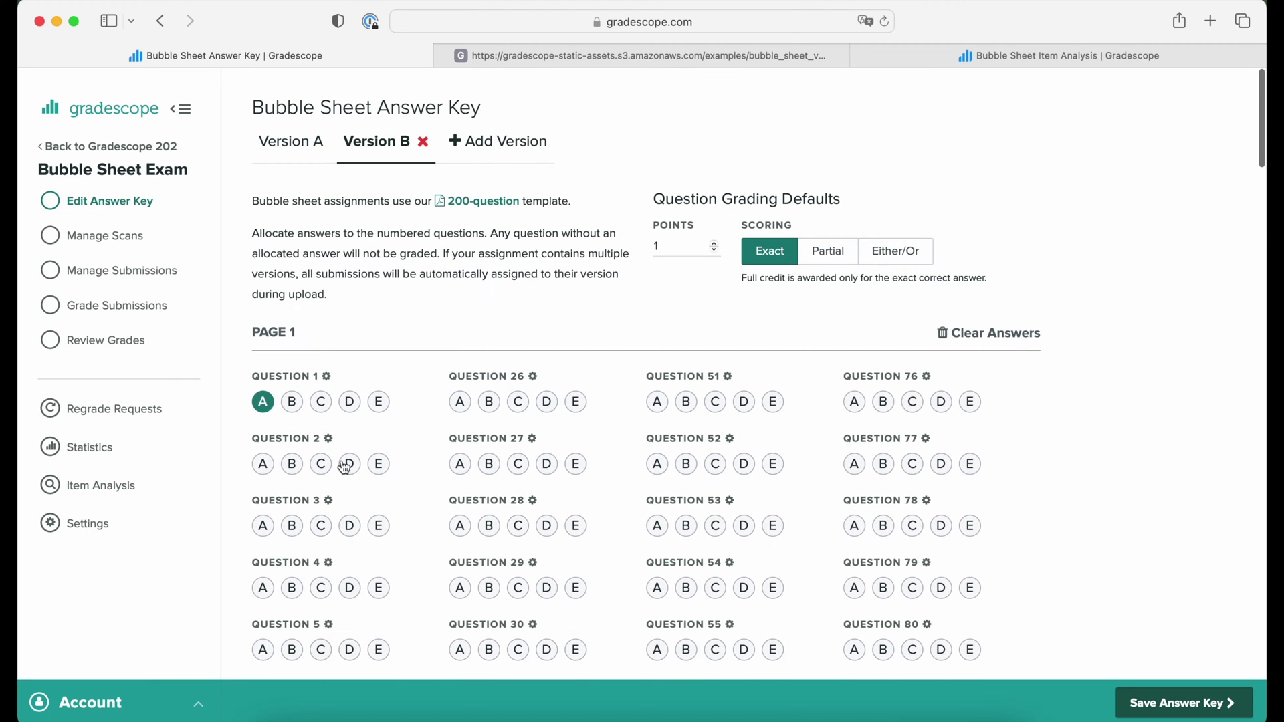
click(349, 464)
click(321, 527)
click(291, 588)
scroll(321, 541, down, 2)
click(320, 547)
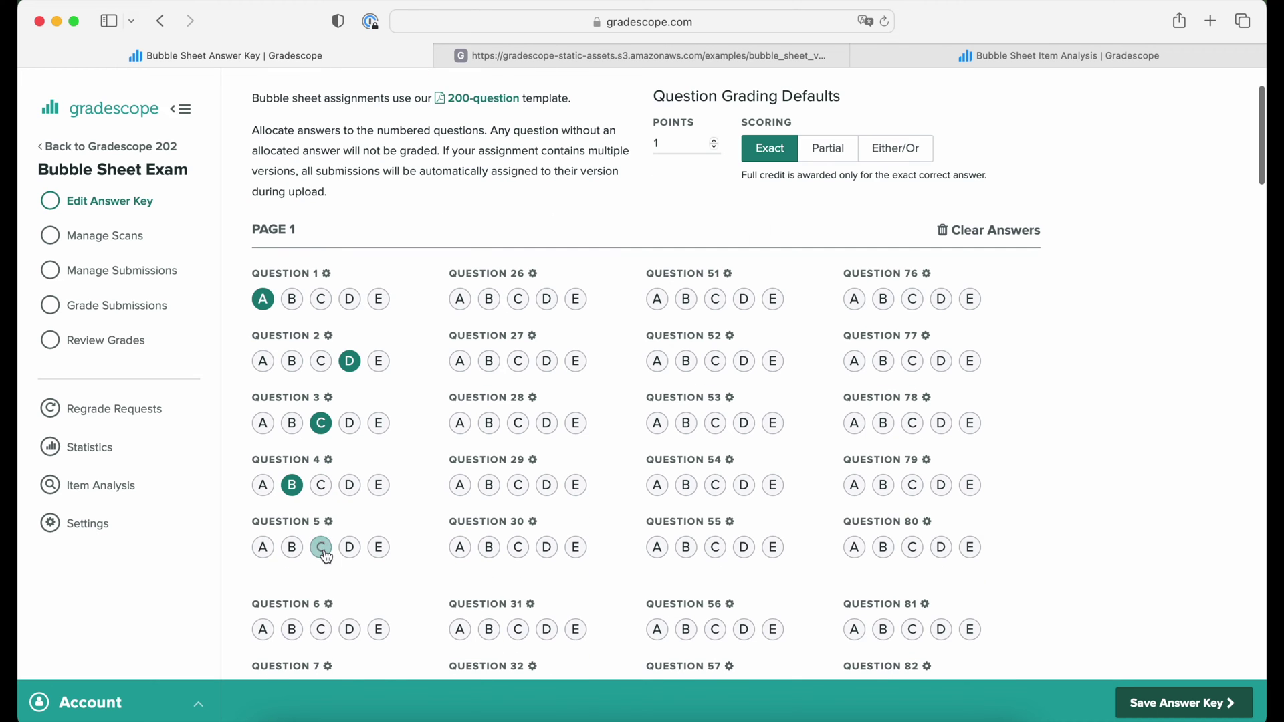
scroll(302, 552, down, 3)
click(263, 563)
click(296, 567)
scroll(341, 501, up, 10)
click(672, 268)
text(10)
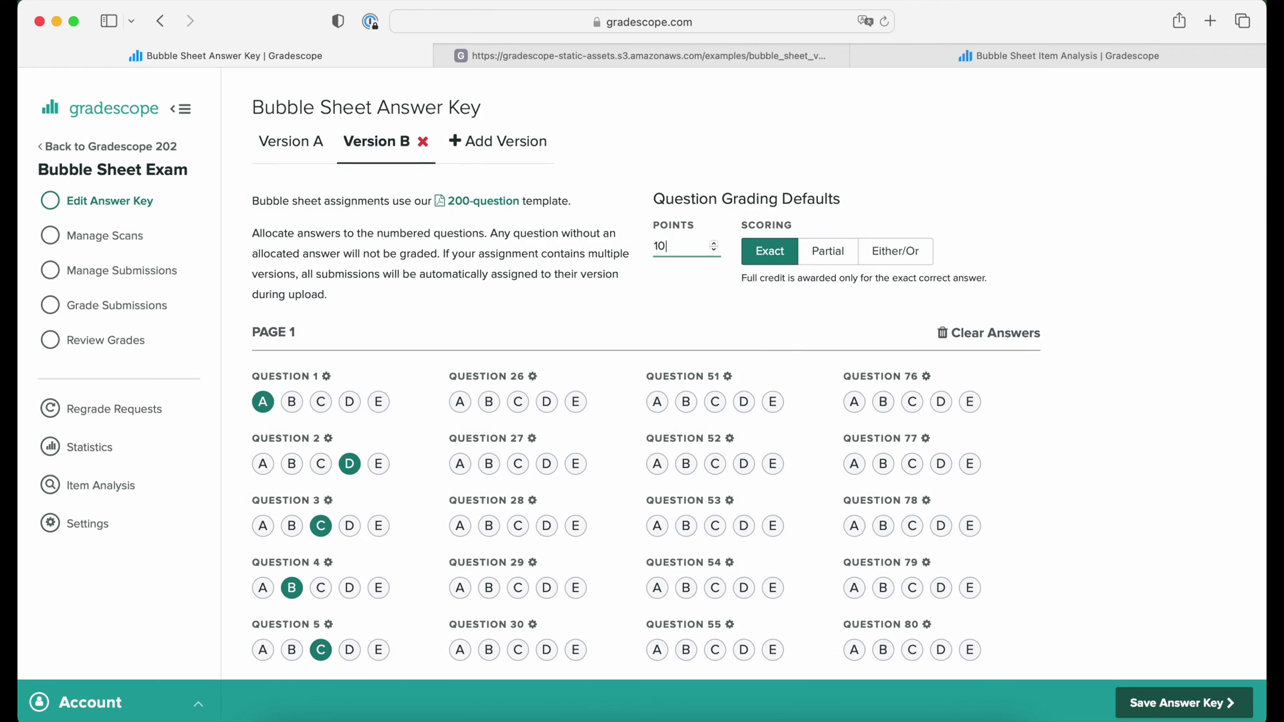
scroll(502, 300, down, 10)
click(320, 469)
click(329, 382)
text(20)
scroll(402, 402, up, 10)
Add and fill Version C's key with Question 6 at 20 points, then save all answer keys
click(466, 140)
click(263, 401)
click(349, 464)
click(378, 525)
click(291, 588)
scroll(302, 552, down, 3)
click(321, 566)
click(320, 628)
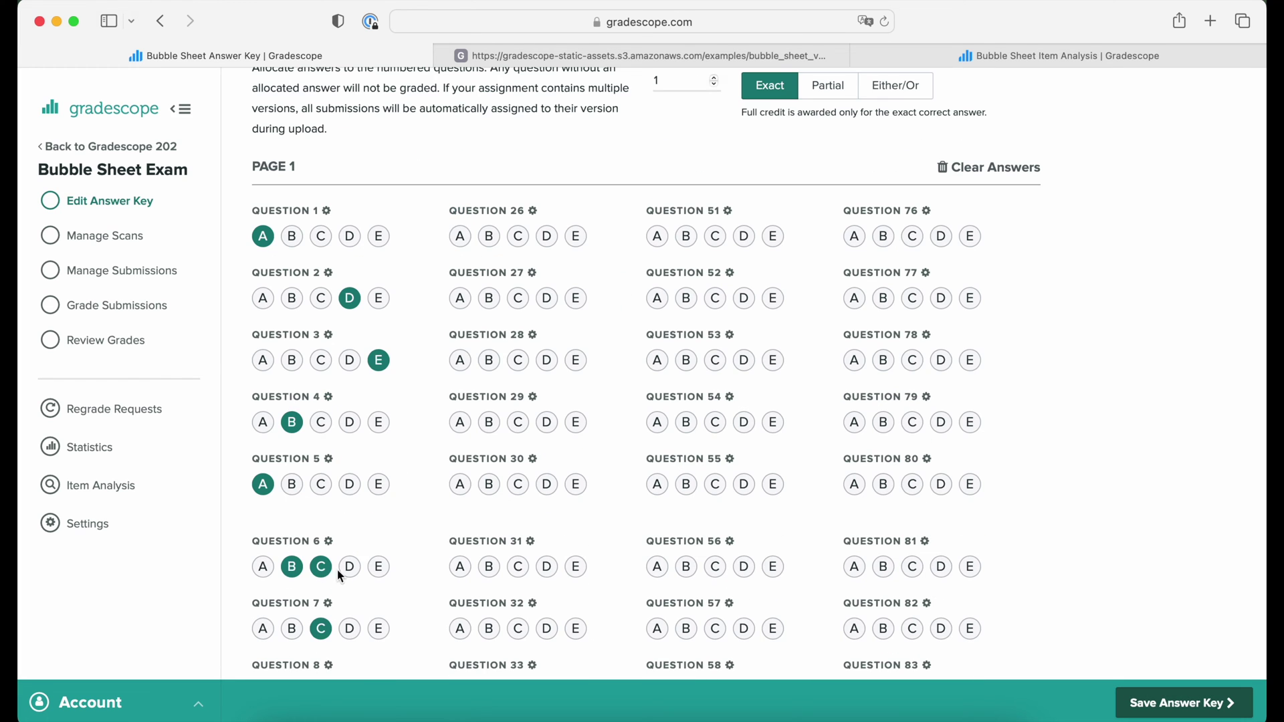
click(328, 540)
text(20)
click(665, 101)
text(0)
scroll(652, 169, up, 5)
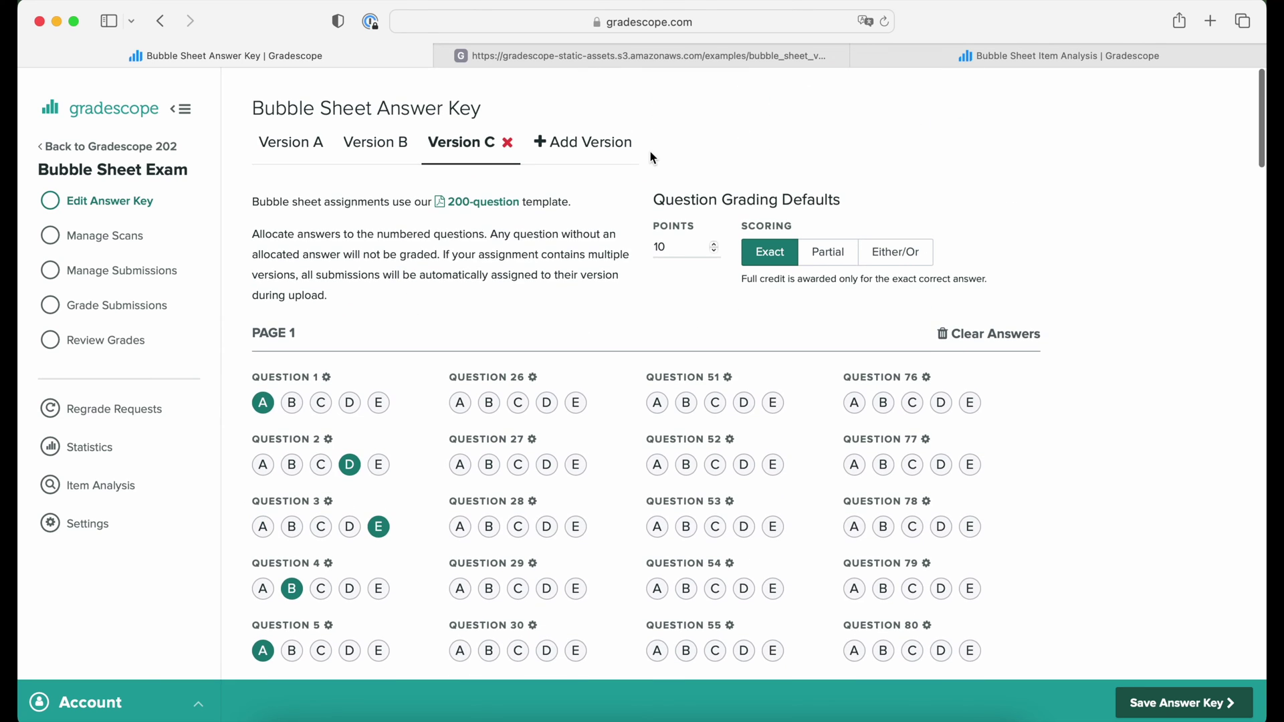
click(1179, 705)
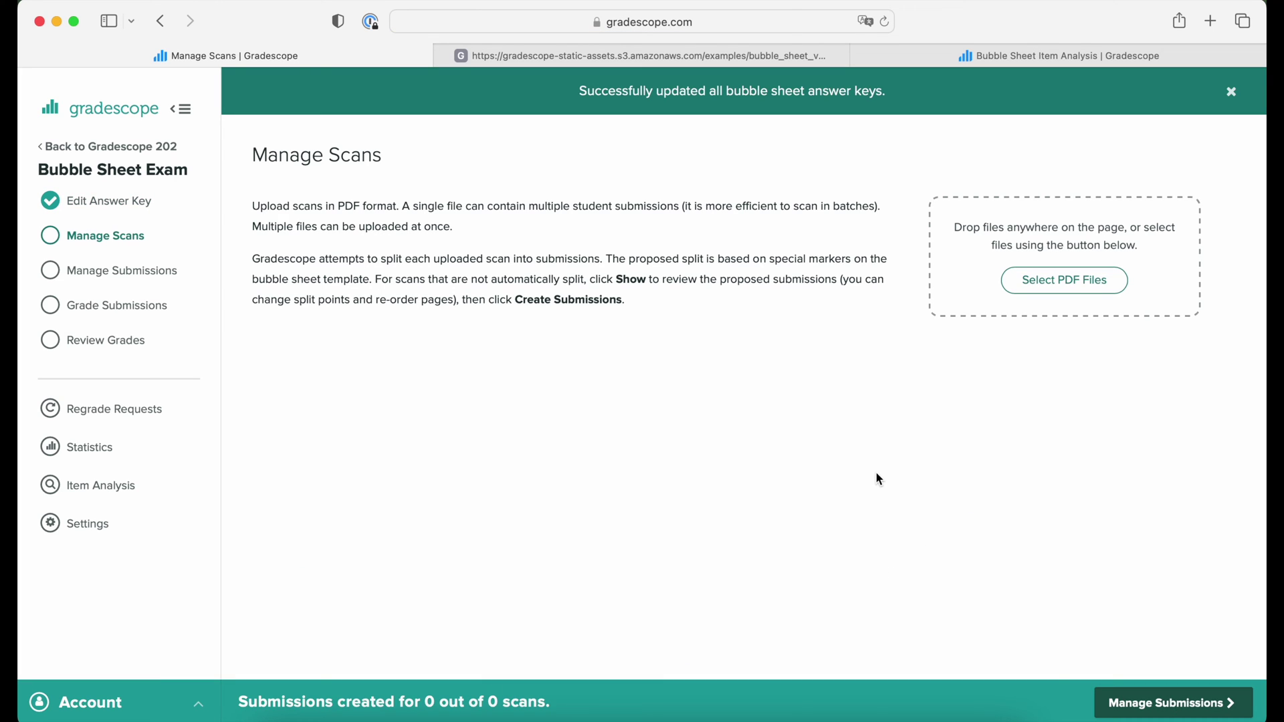
click(885, 716)
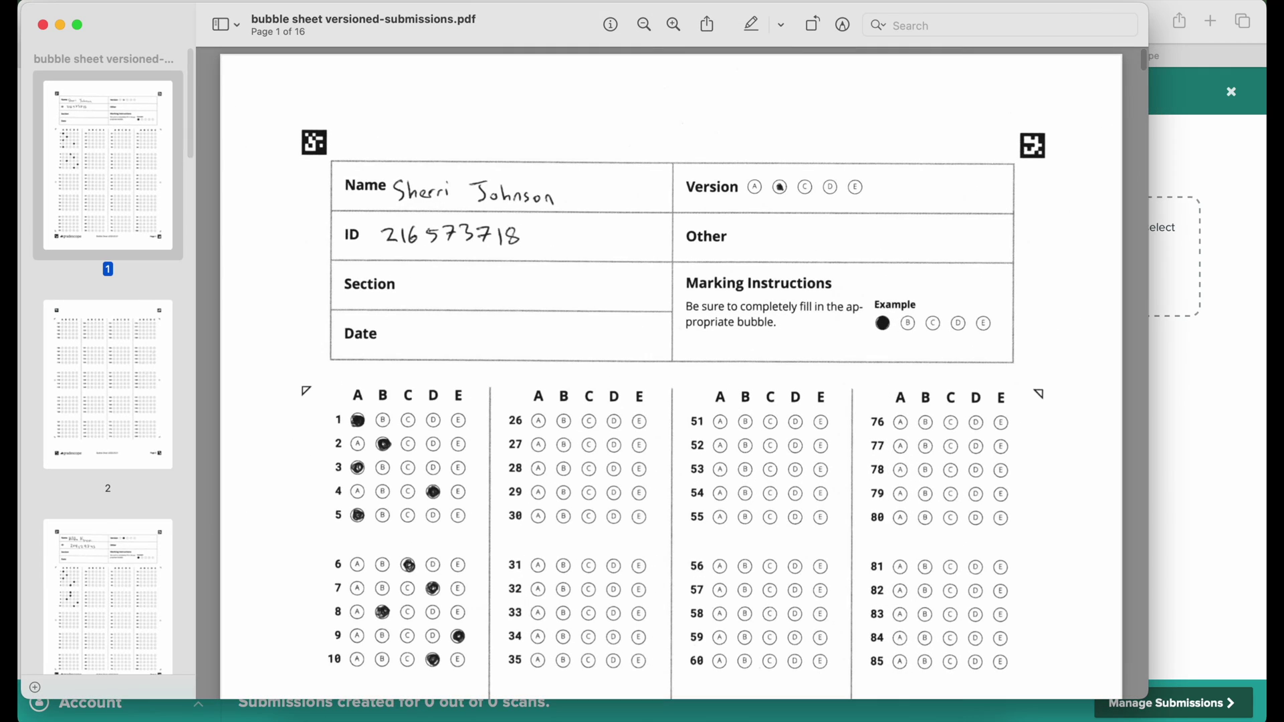
Page through all 16 pages of the submissions PDF in Preview, then close it
click(88, 382)
key(Down)
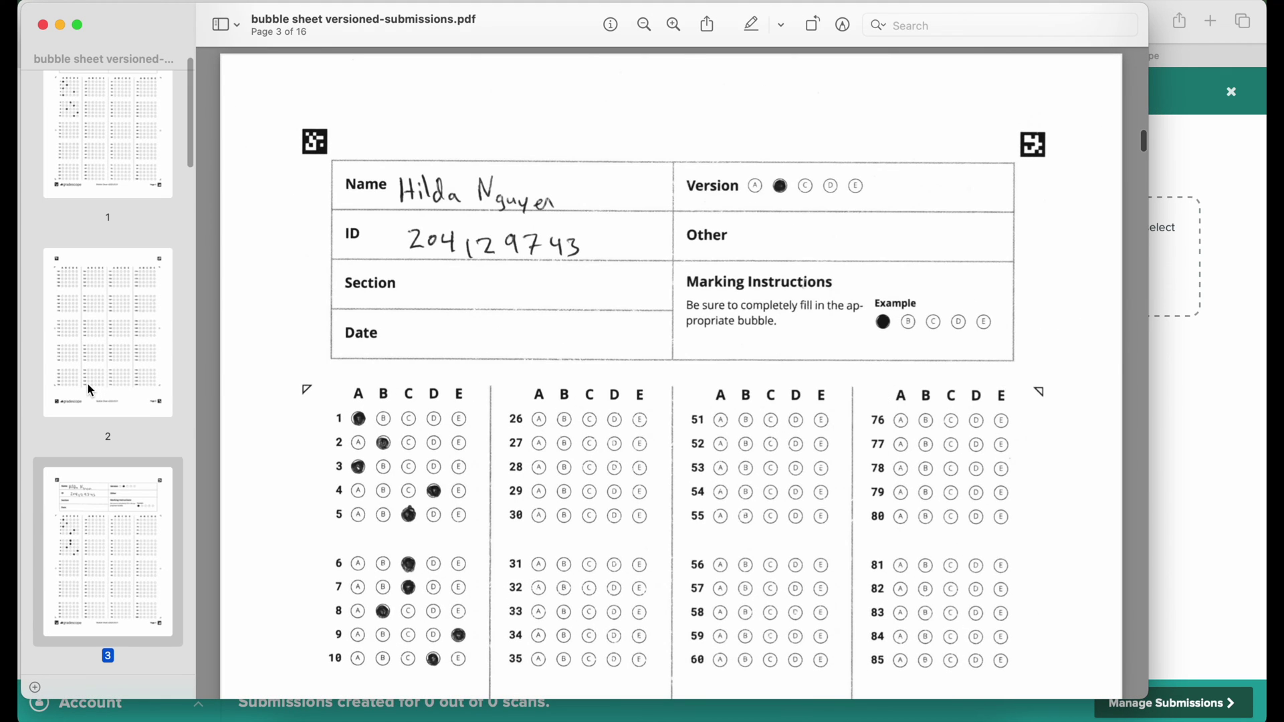
key(Down)
key(Down)
key(Down)
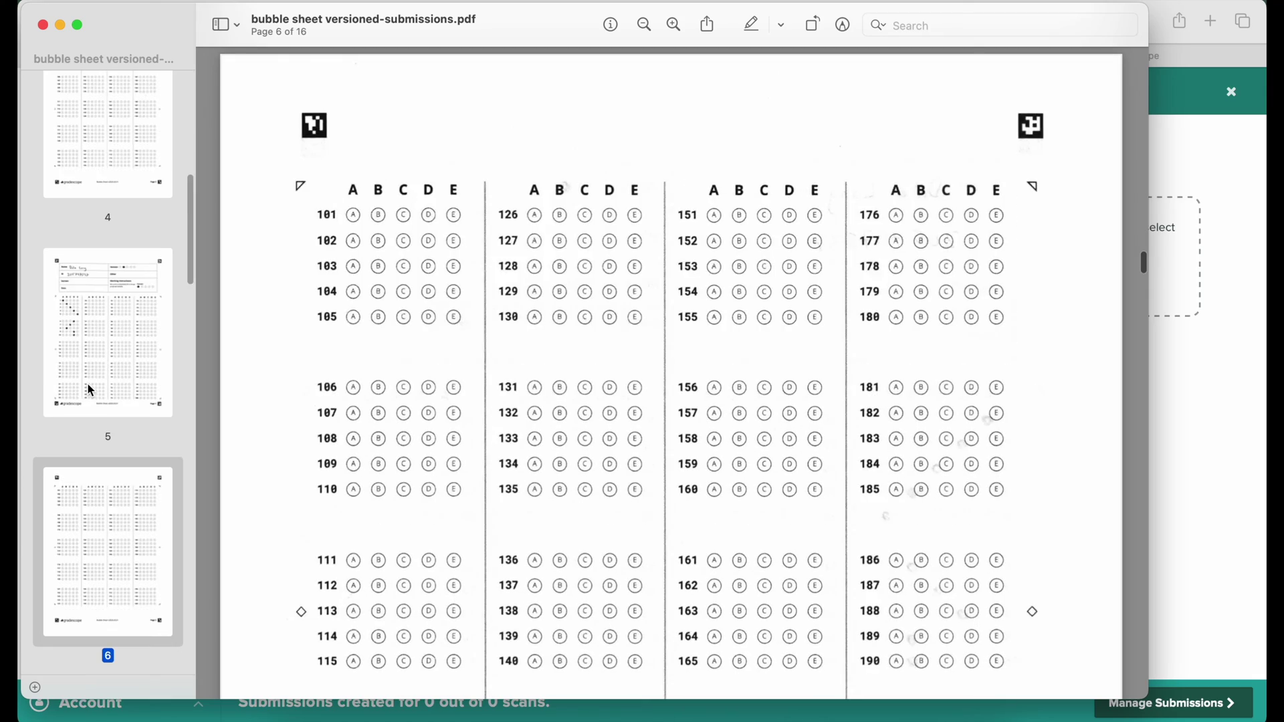
key(Down)
key(Down)
key(Down)
key(Down)
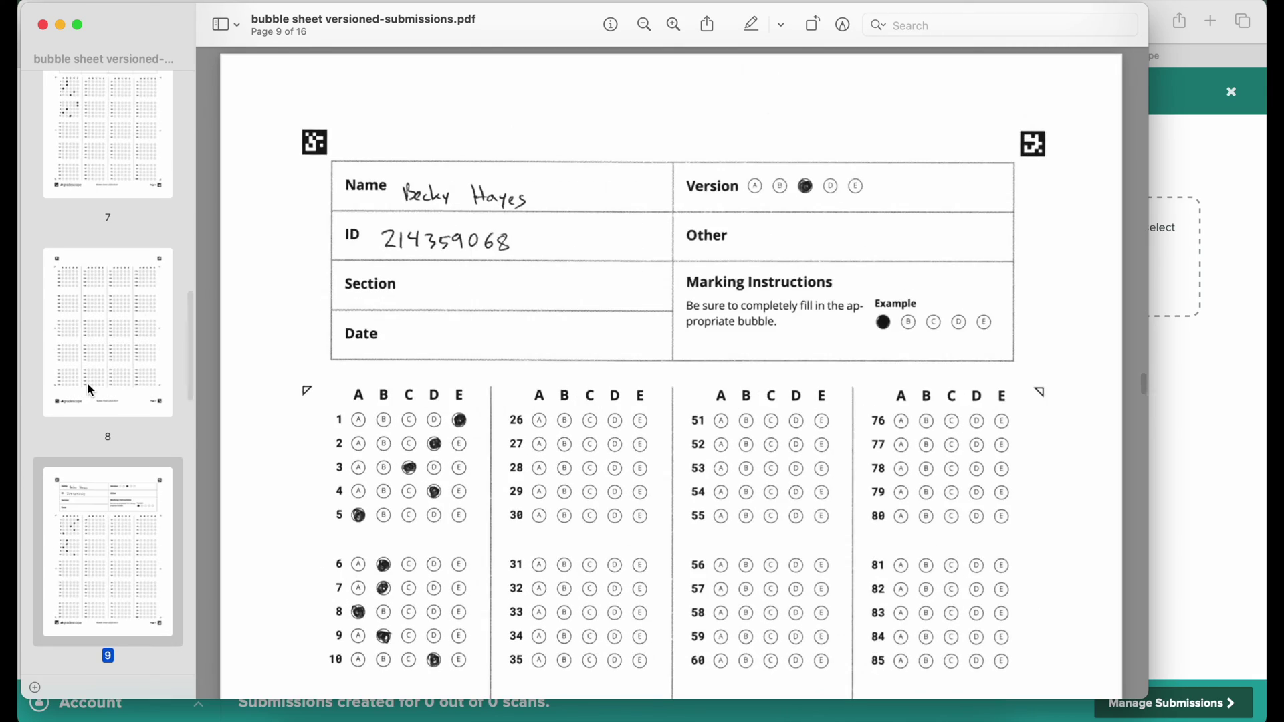
key(Down)
key(Down)
key(Down)
key(Down)
key(Down)
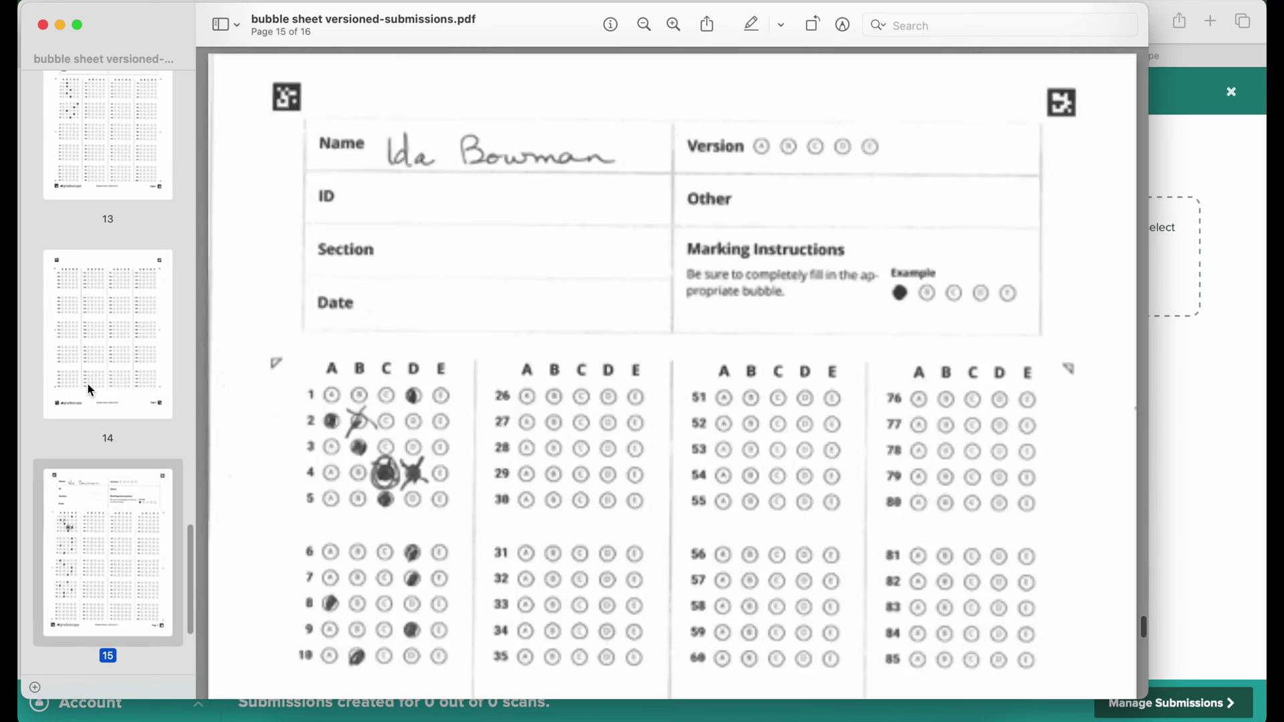
key(Down)
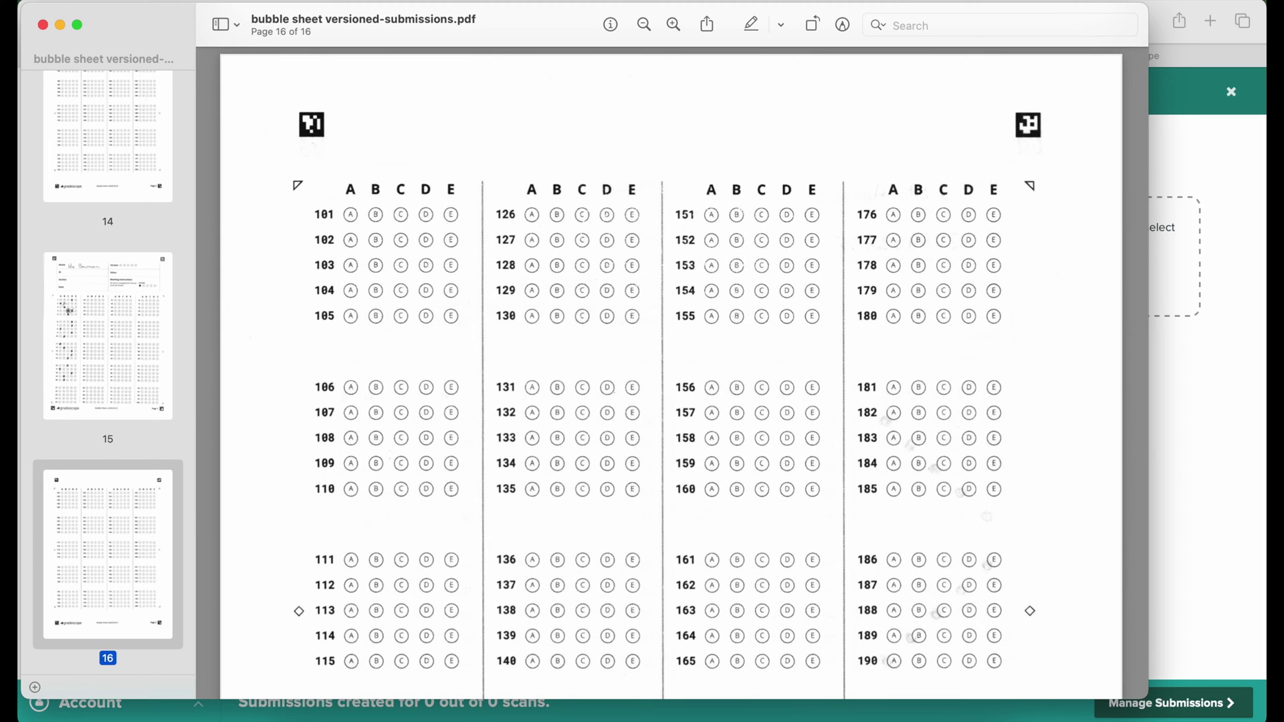
click(43, 25)
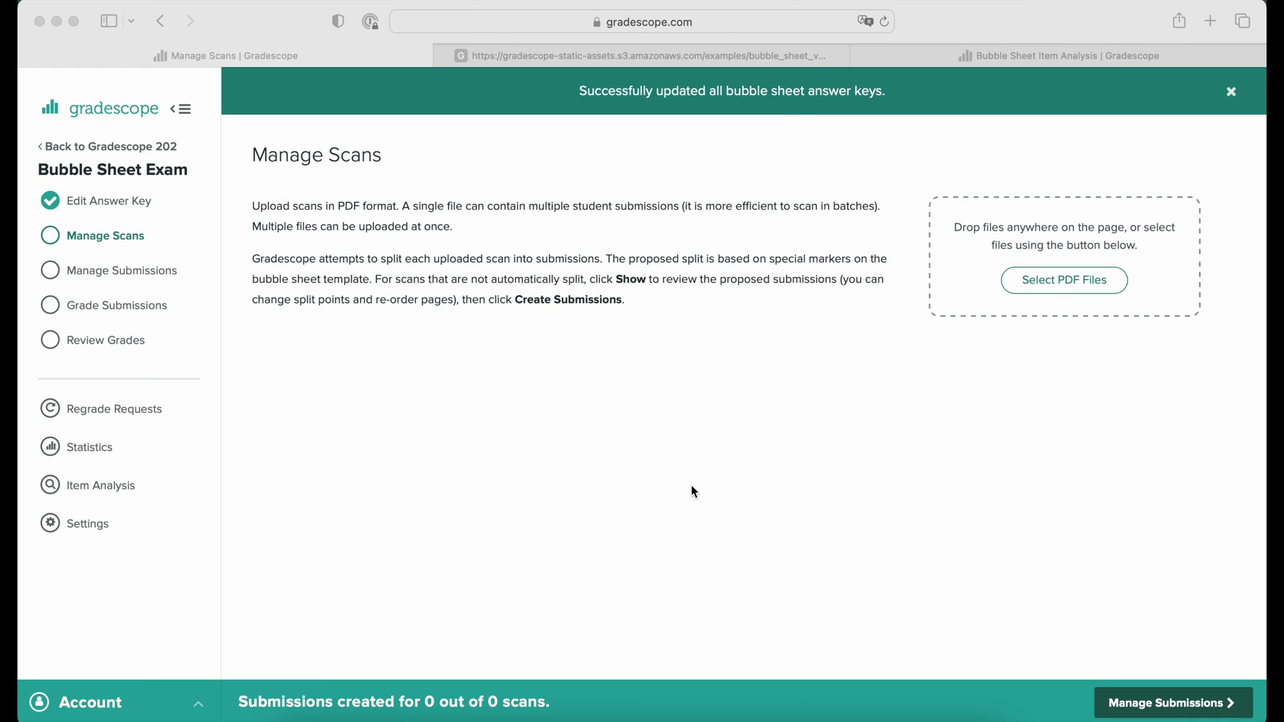
Upload the versioned submissions PDF from Finder, creating 8 submissions, and go to Manage Submissions
key(super+Tab)
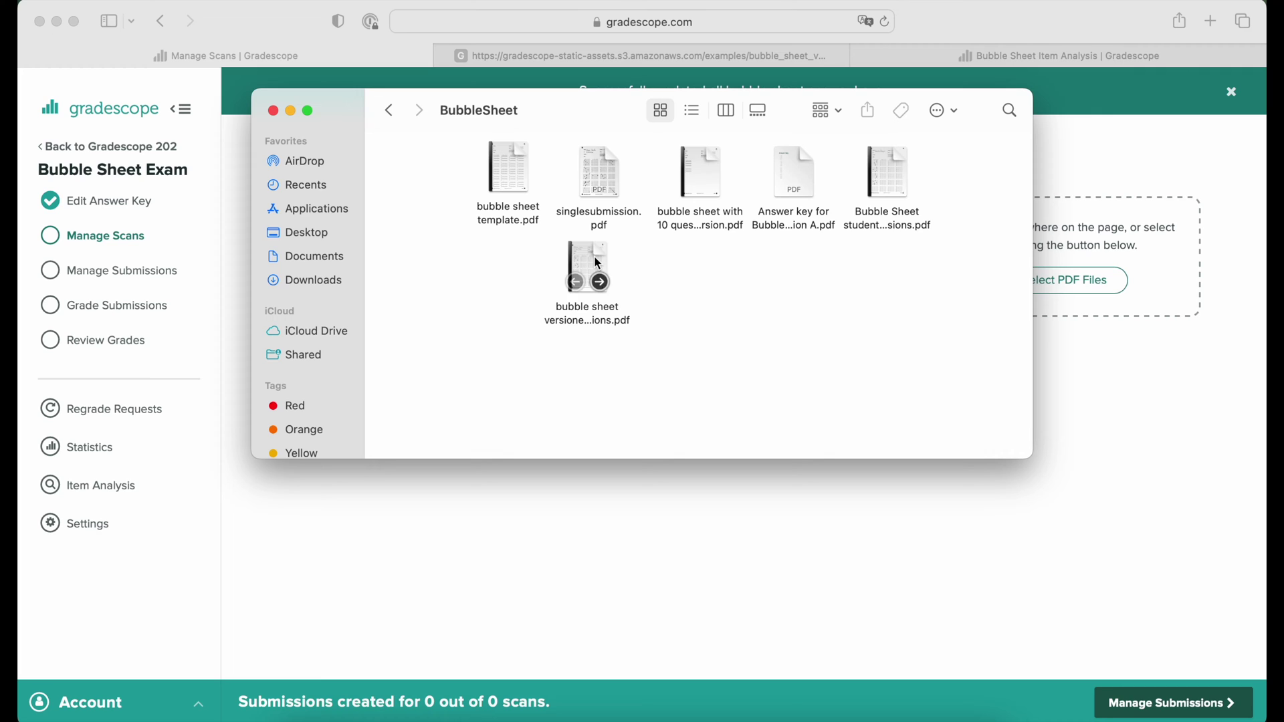
drag(594, 263, 1109, 447)
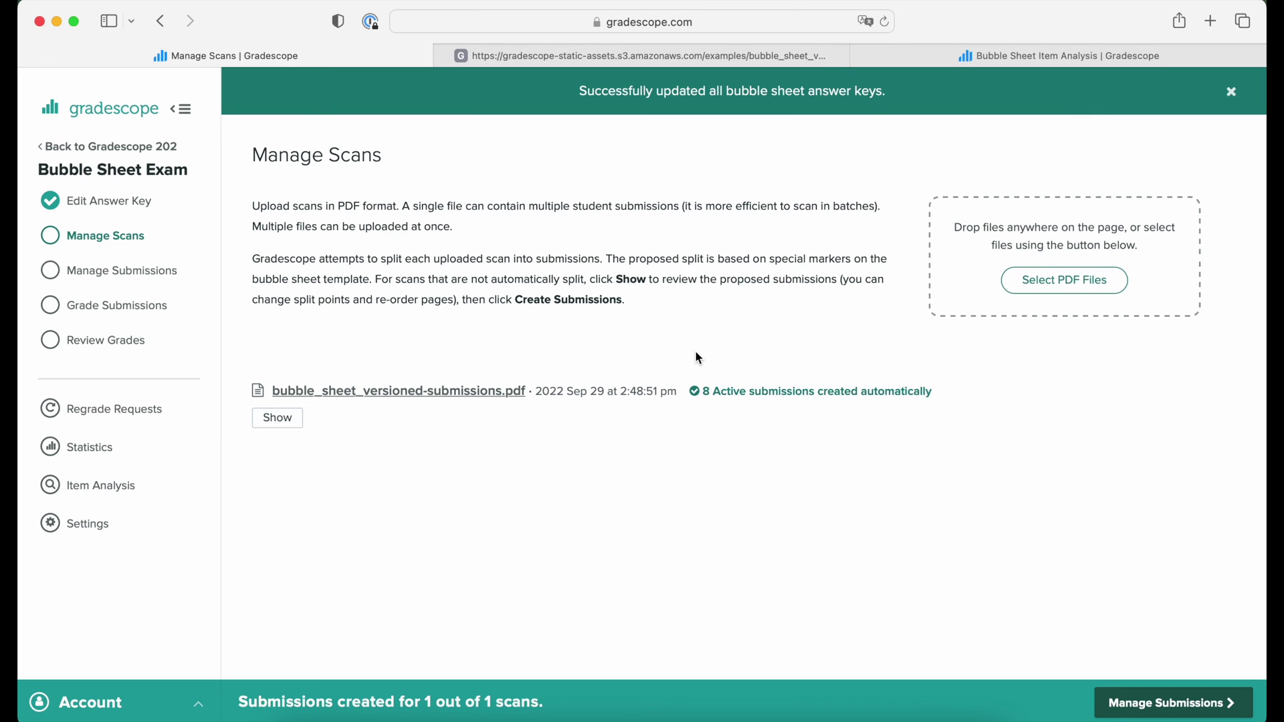
click(169, 271)
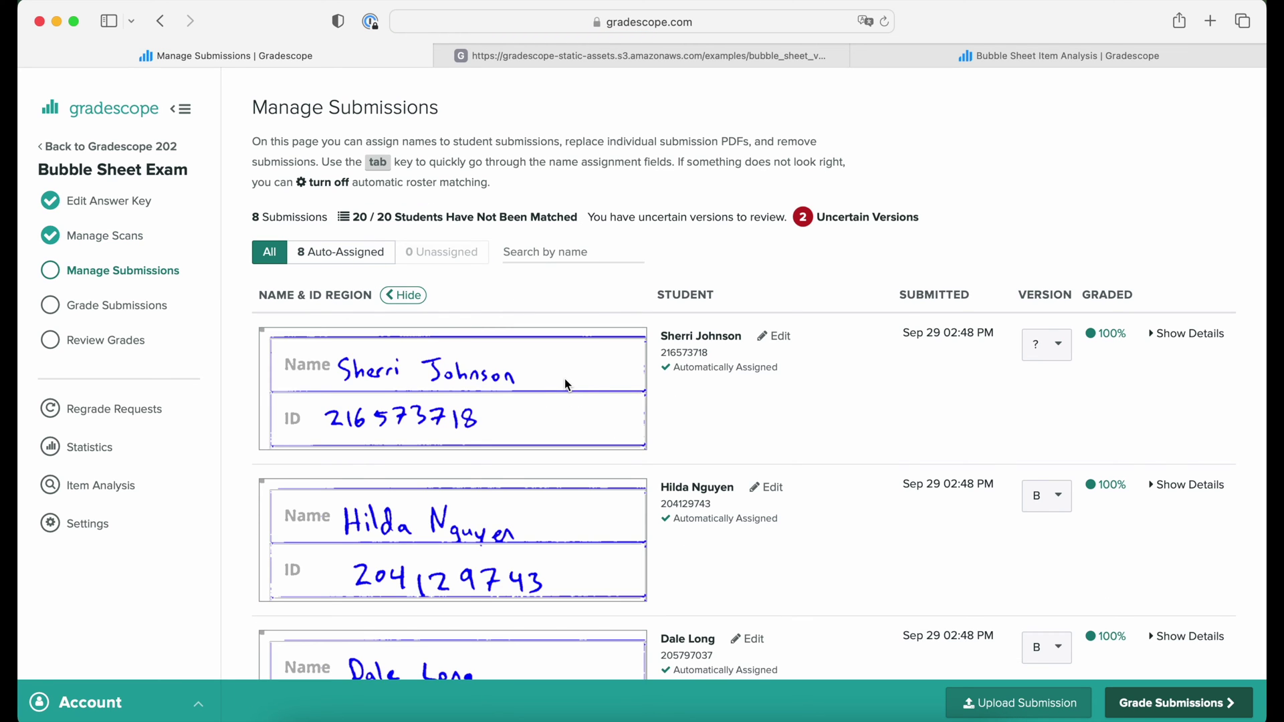
scroll(765, 460, down, 10)
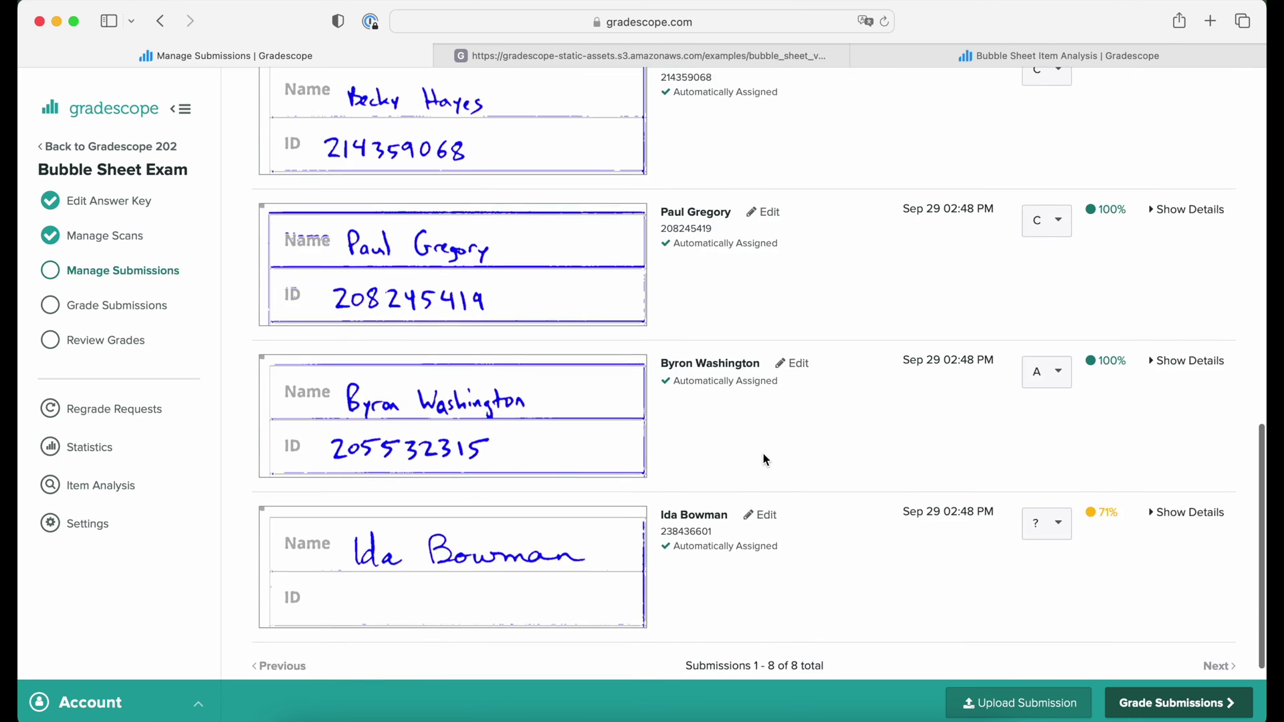
scroll(763, 453, down, 1)
scroll(764, 454, up, 12)
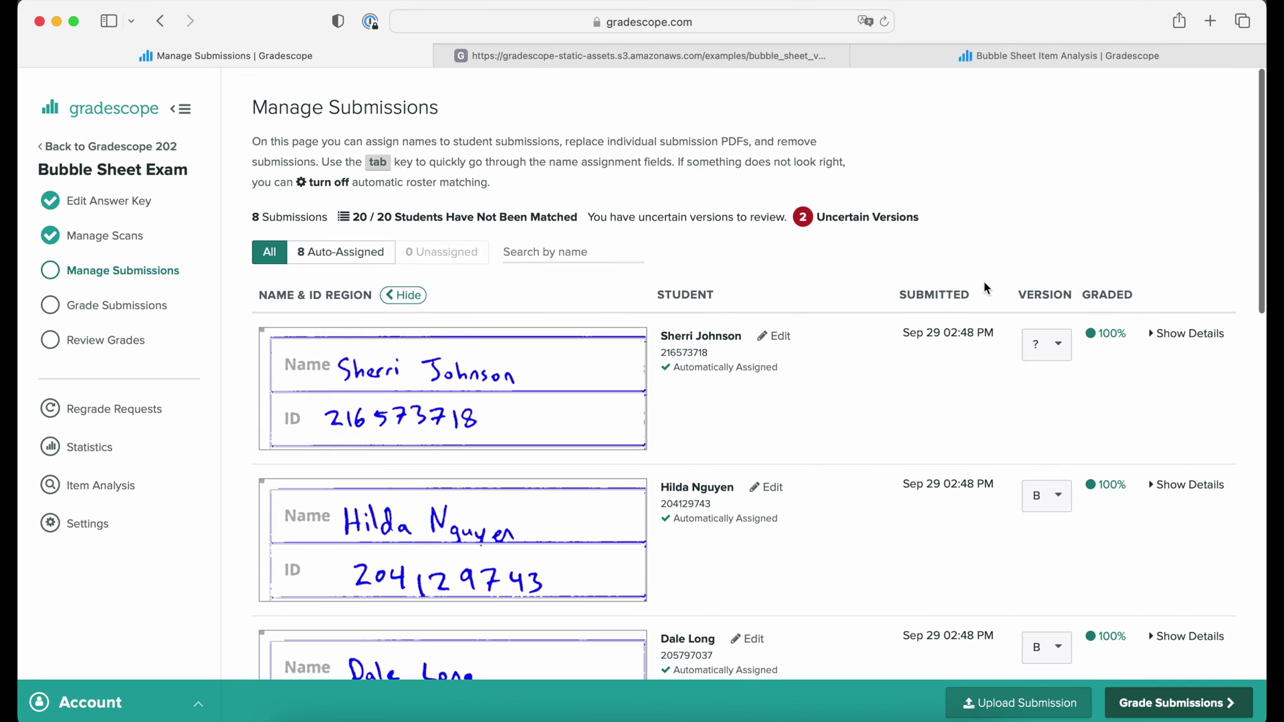
click(851, 219)
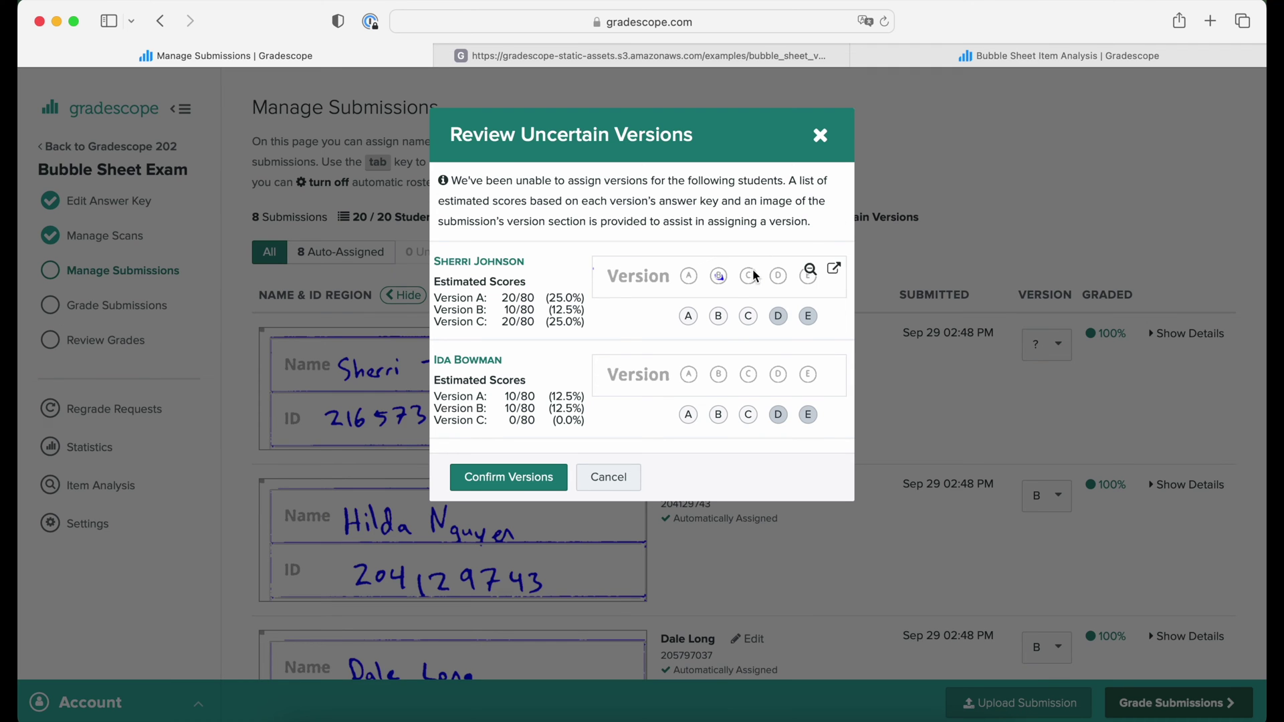
click(719, 317)
click(689, 414)
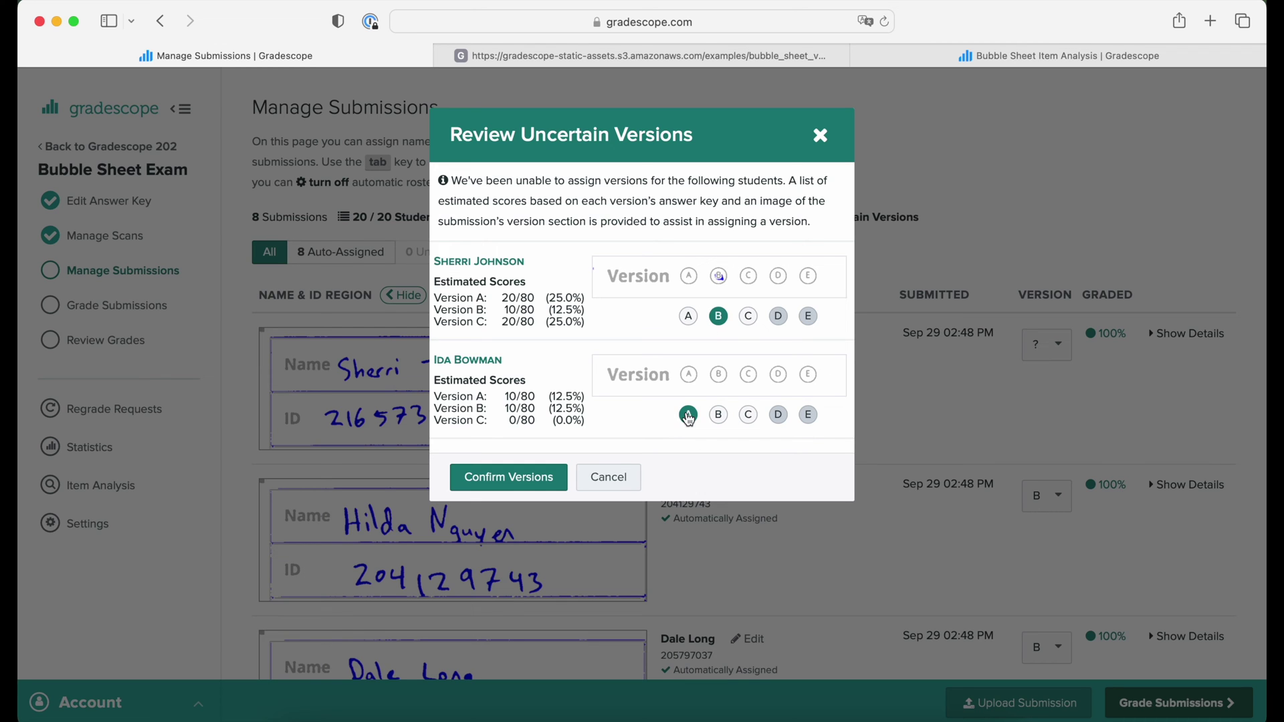
click(509, 476)
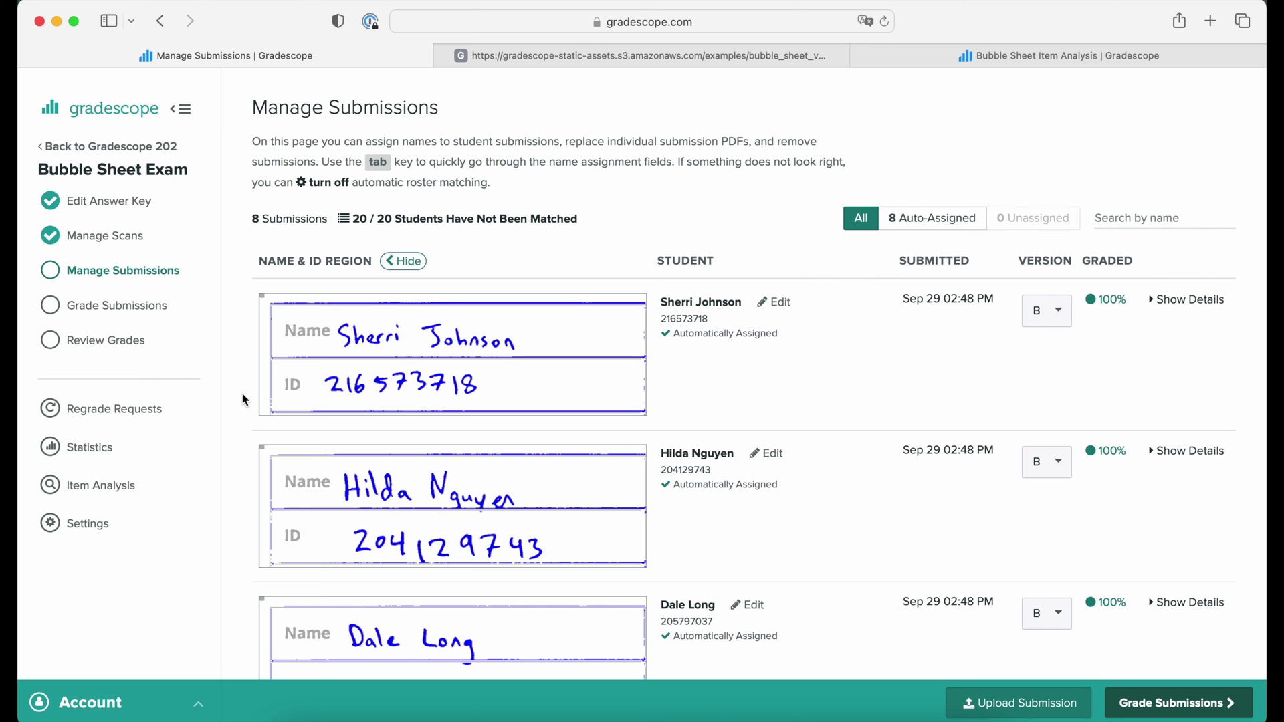
Confirm the uncertain marks on Questions 2 and 4, then show Version A's breakdown
click(116, 305)
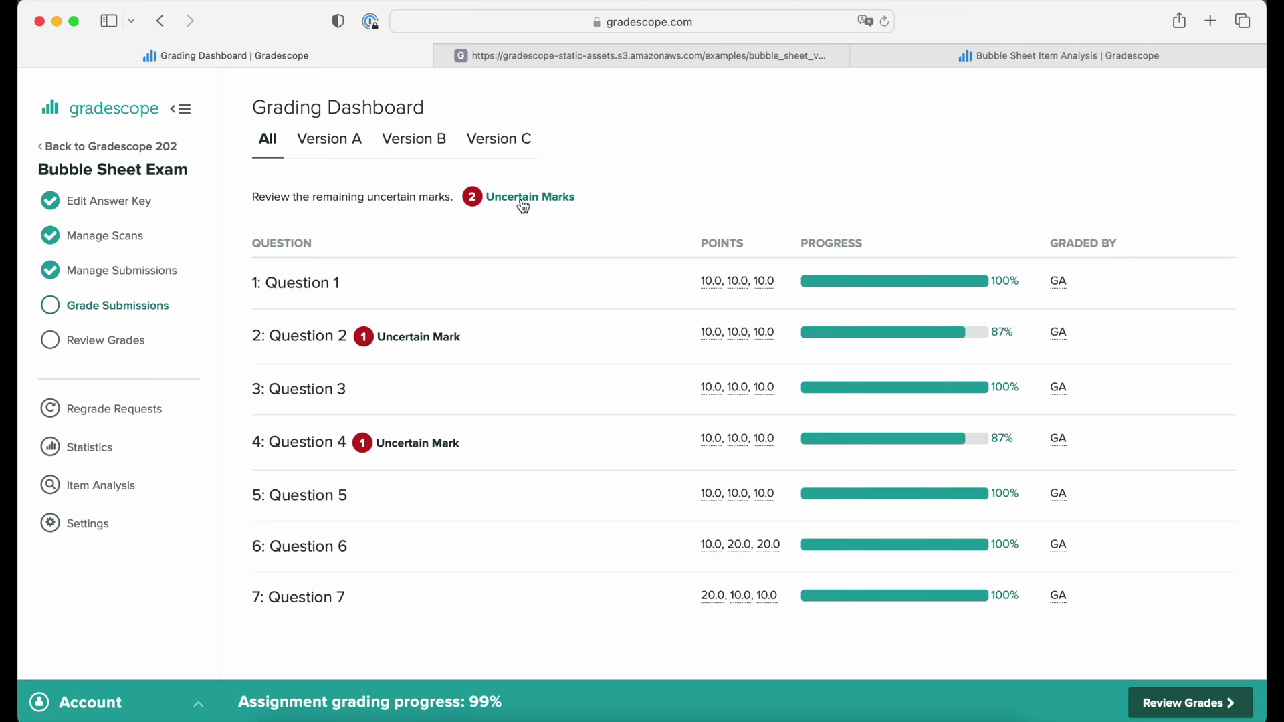
click(522, 201)
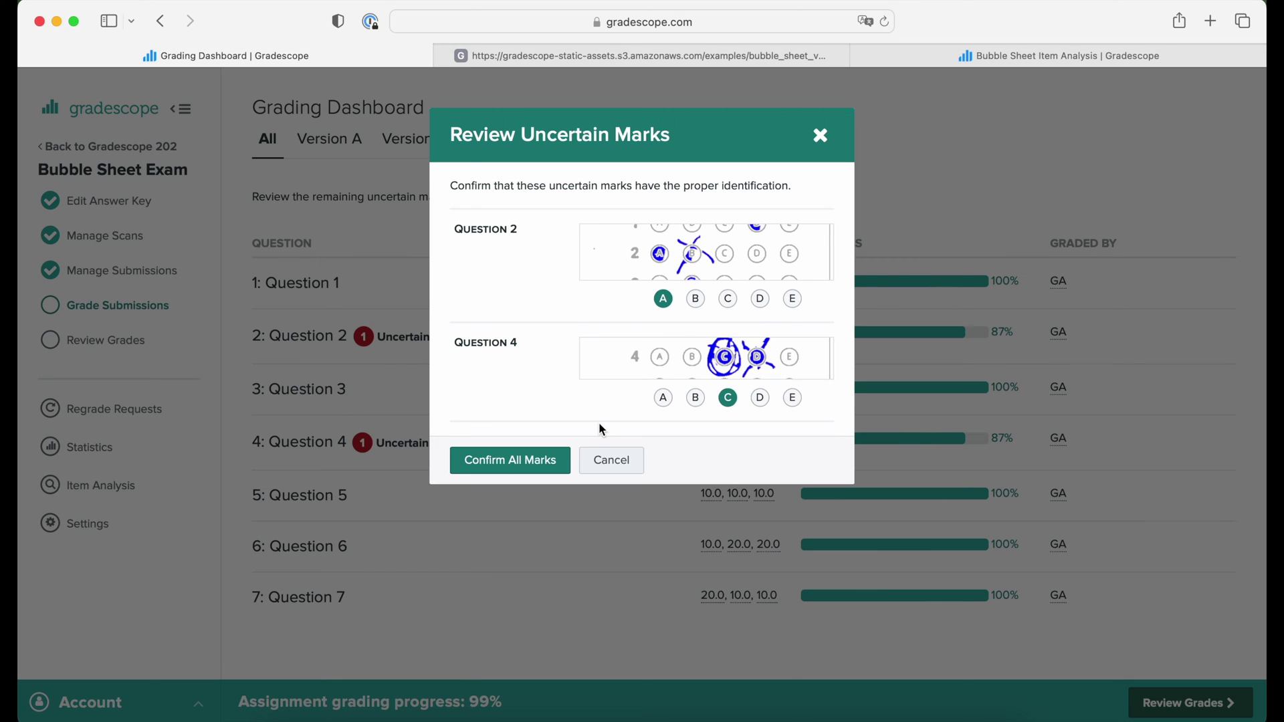
click(521, 463)
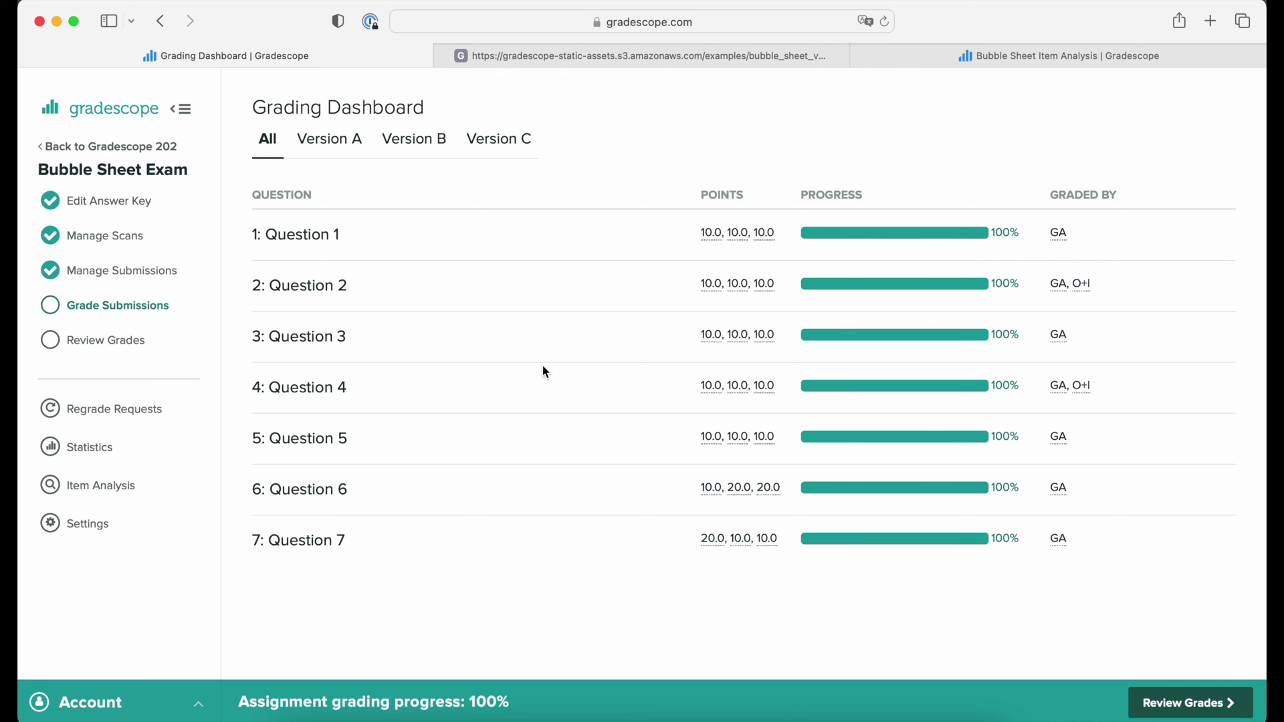
click(329, 139)
Give Question 2's answer-B rubric item 5 points and the description 'B is incorrect because...', then review grades
click(317, 288)
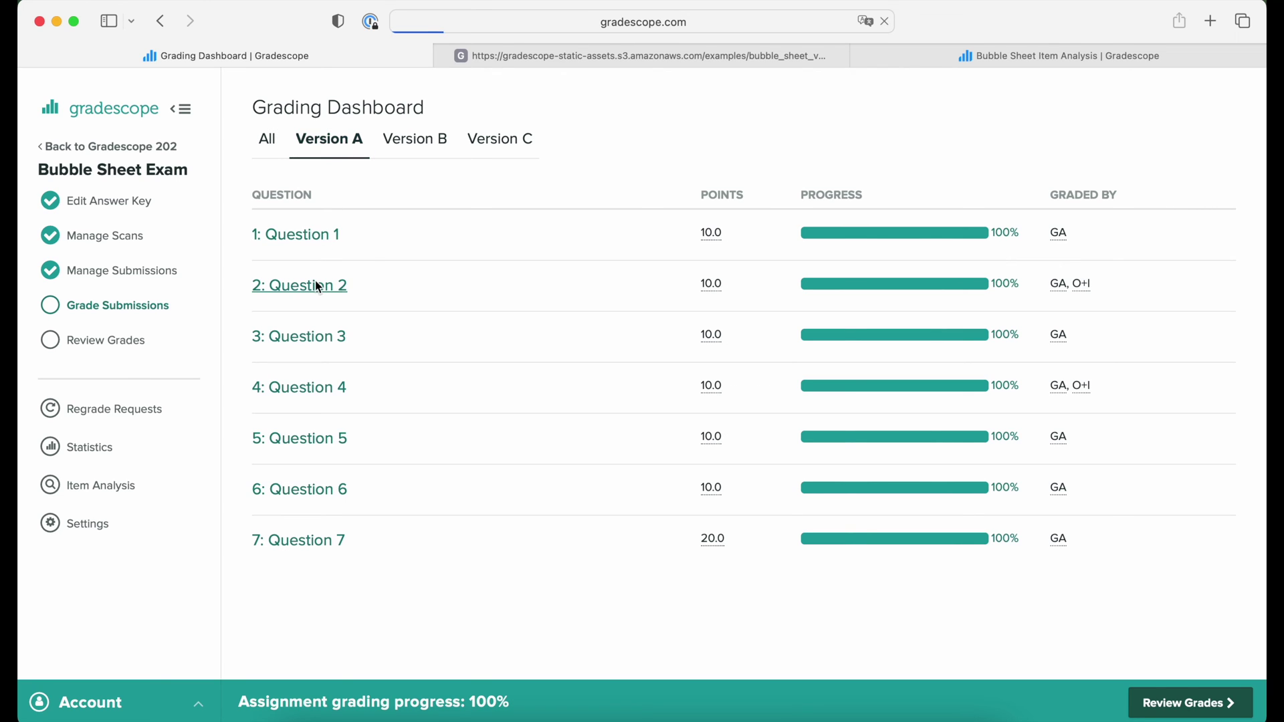
click(1187, 702)
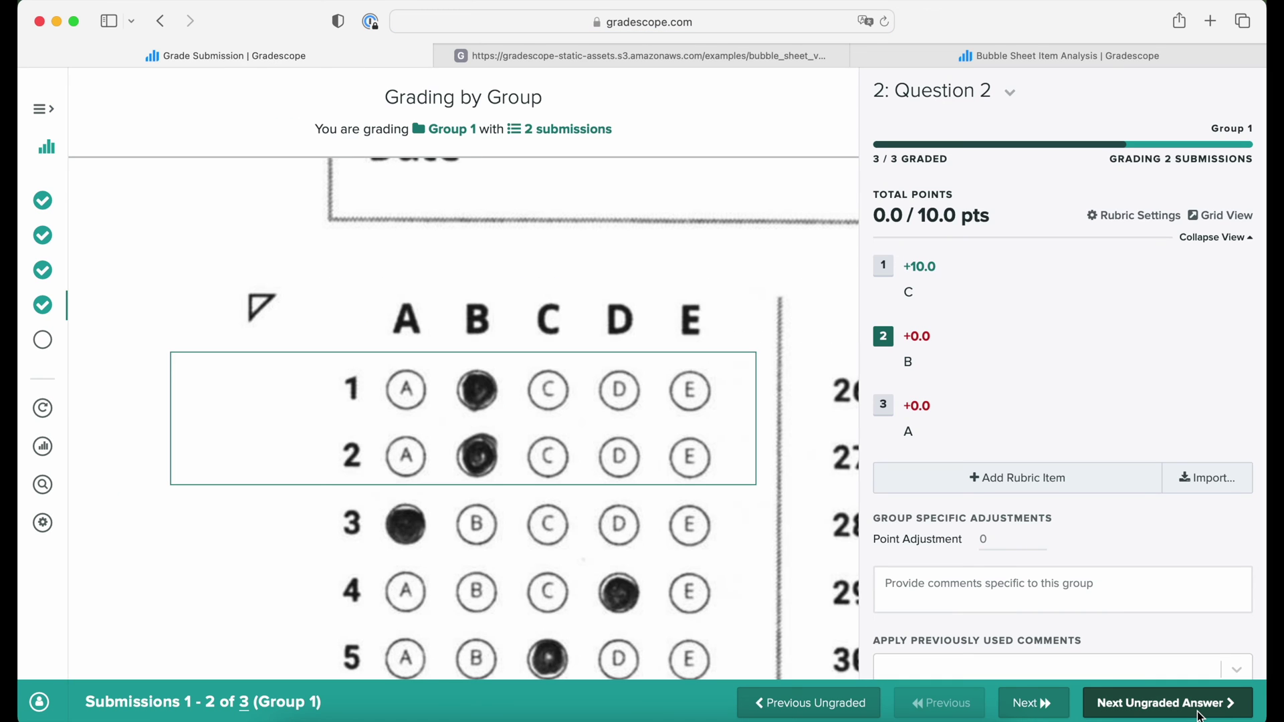
mouse_move(921, 345)
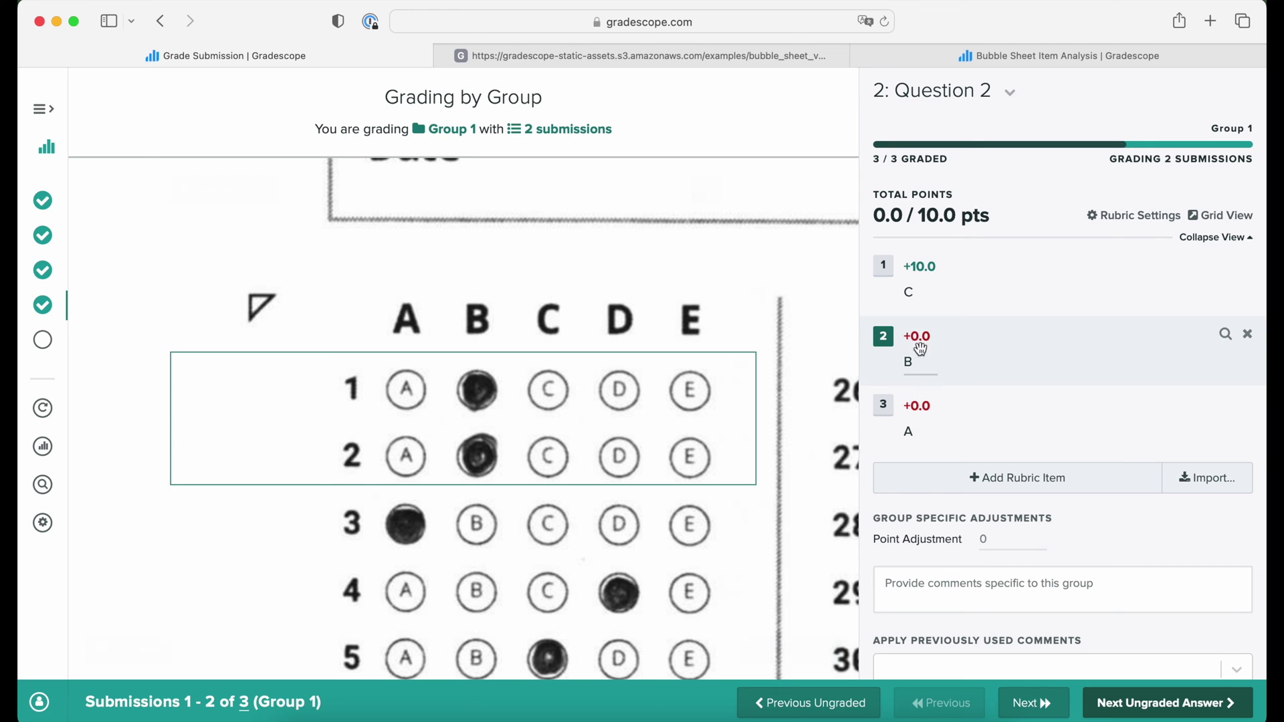
text(5)
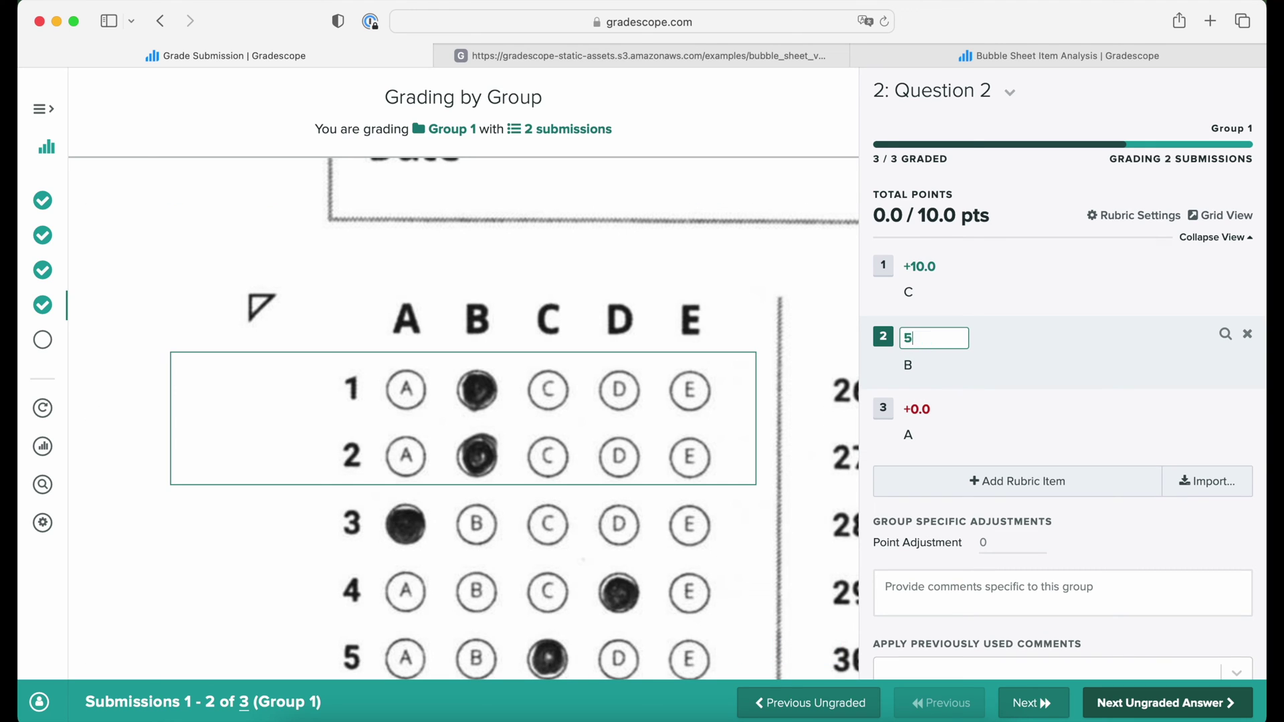
click(930, 365)
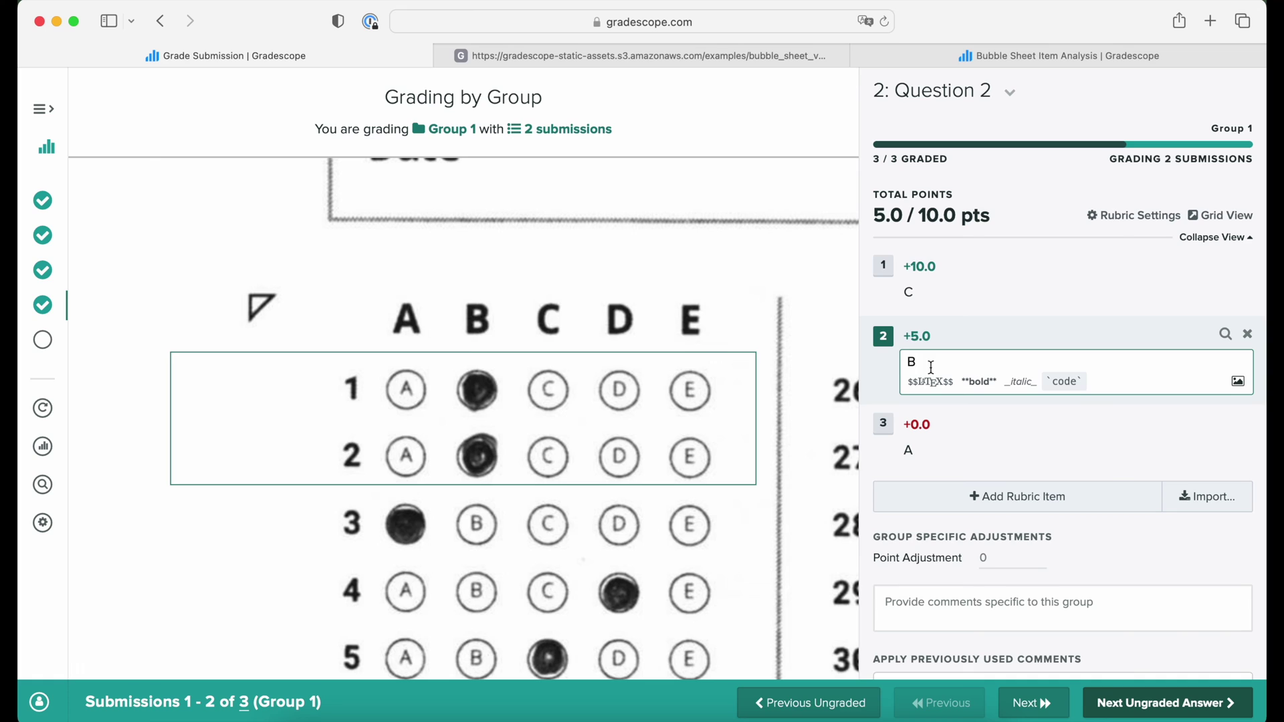
text(is incorrect because...)
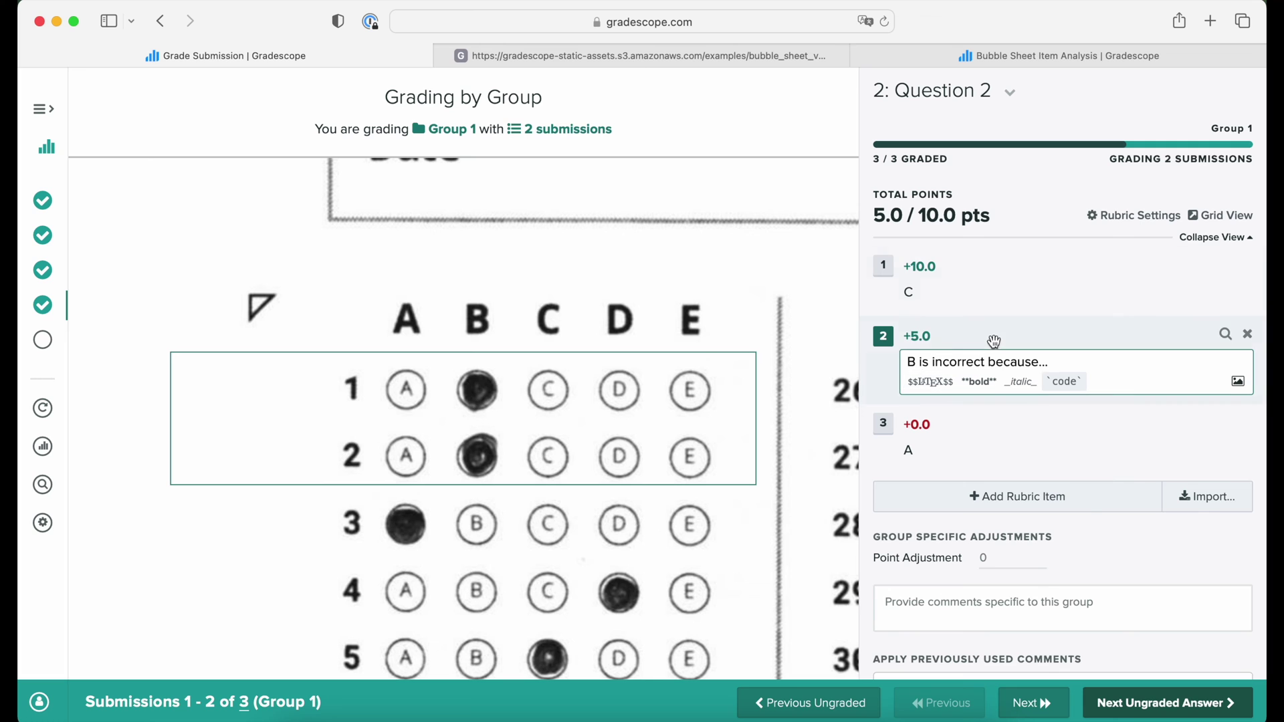
key(Return)
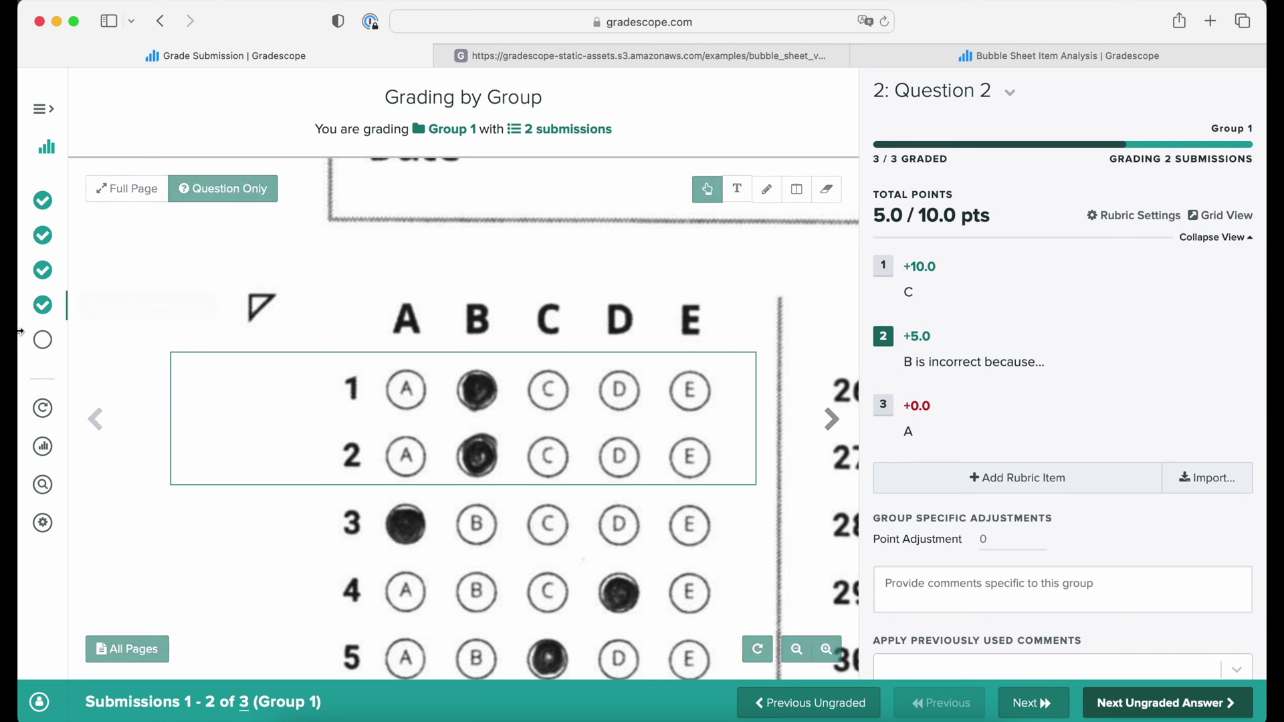
click(42, 341)
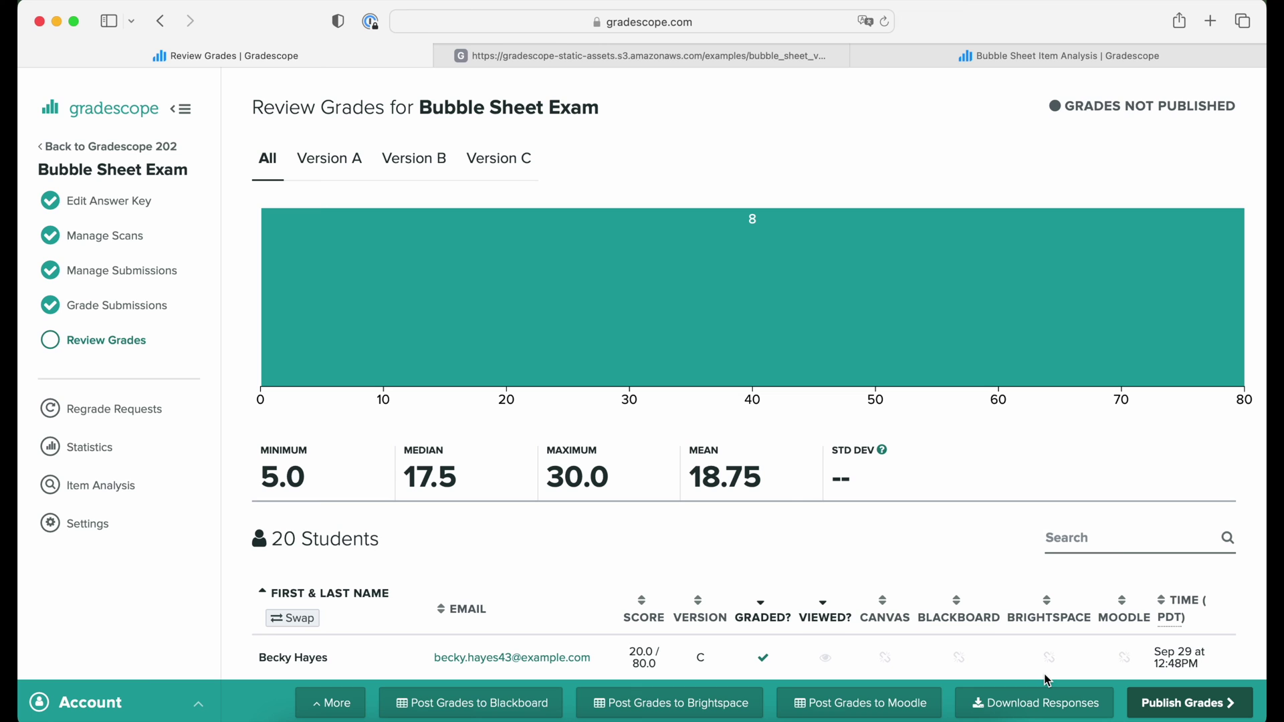
Open the Statistics page with per-question score bars and 0.83 reliability
click(89, 448)
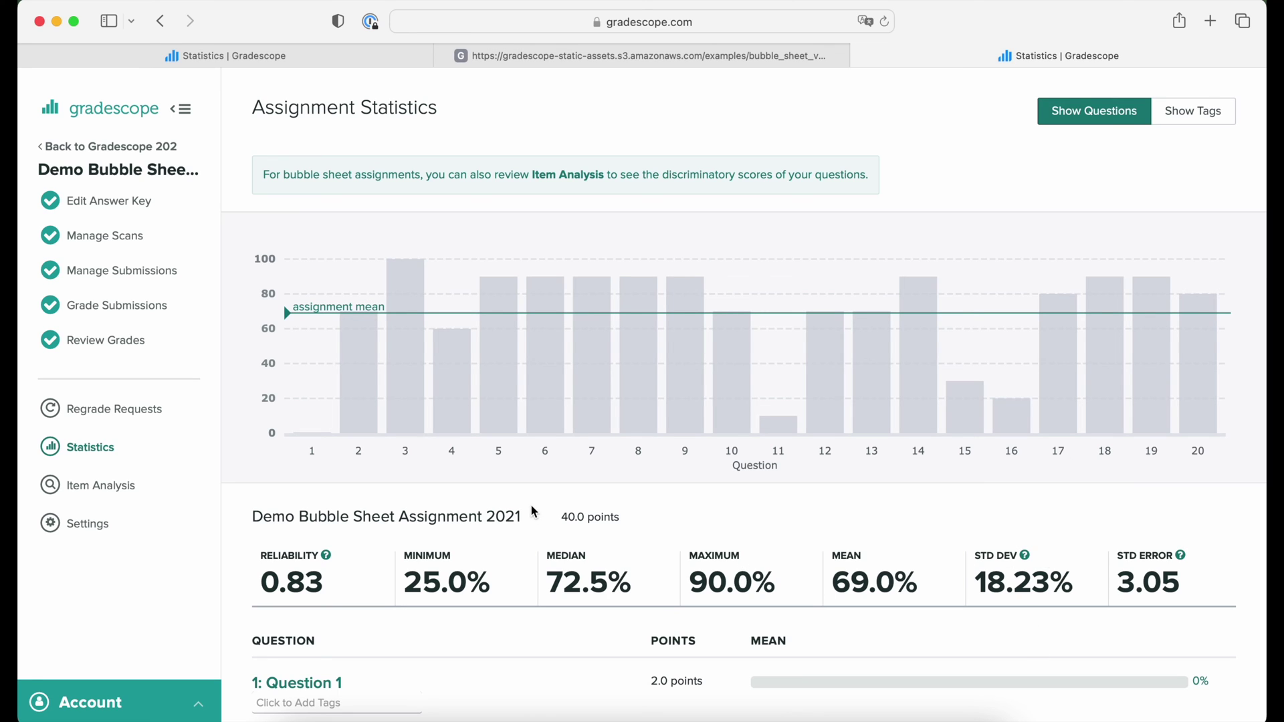
scroll(346, 534, down, 5)
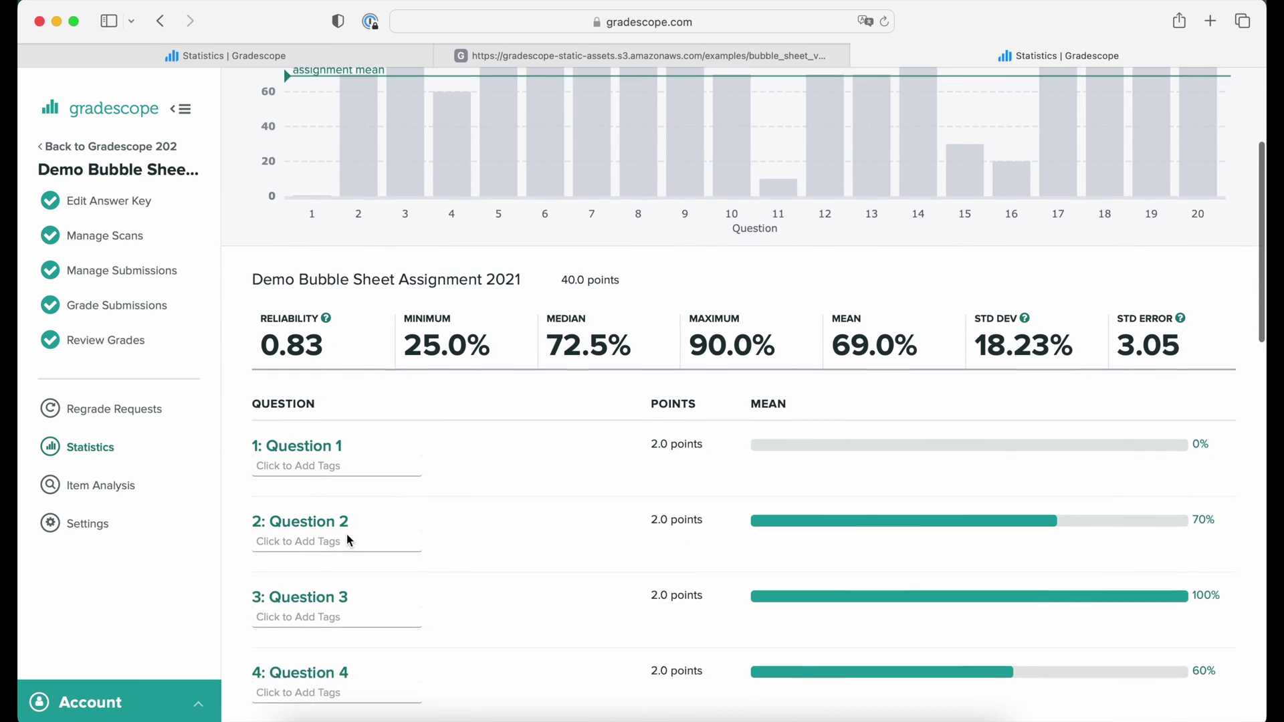
Tag Questions 1–4 by concept: Question 3 conceptA, Questions 2 and 4 conceptB
click(321, 447)
text(concept)
click(283, 491)
click(298, 521)
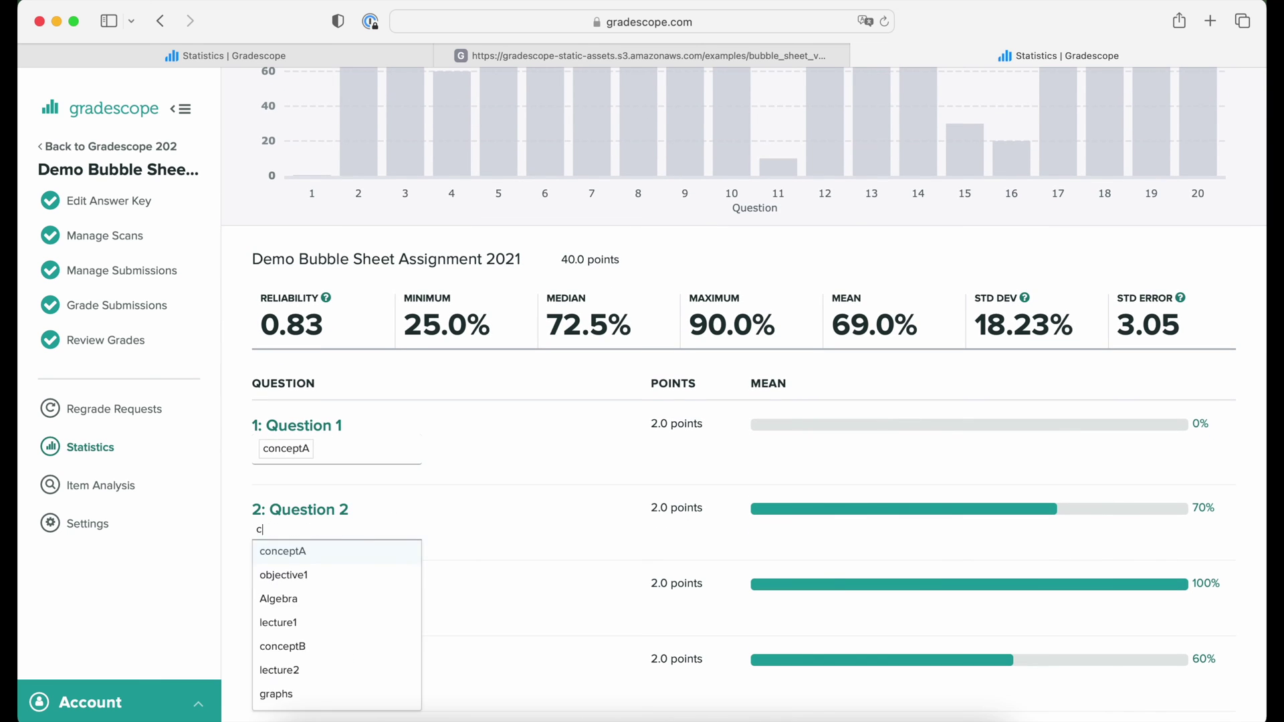
click(282, 612)
click(282, 652)
scroll(531, 571, down, 2)
text(concept)
click(282, 568)
Group the statistics by tag, showing conceptA at 50% and conceptB at 65%
click(543, 430)
scroll(543, 430, up, 3)
scroll(543, 430, up, 5)
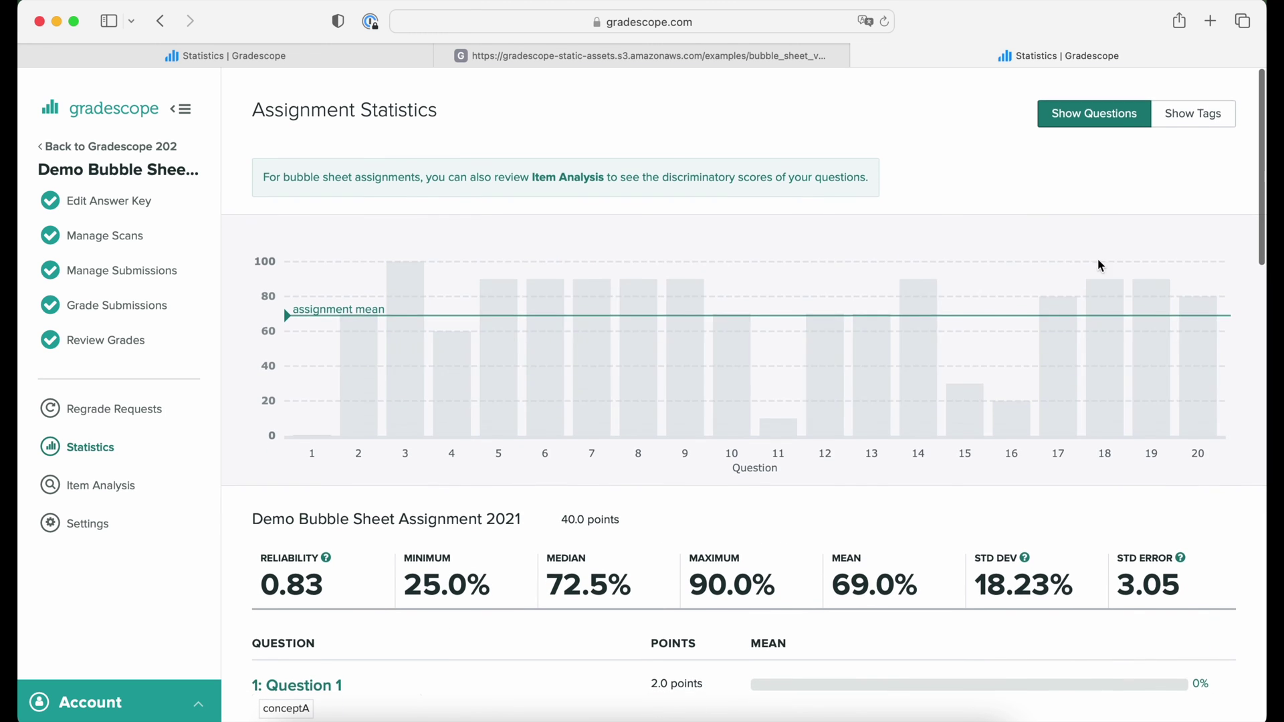
click(1193, 110)
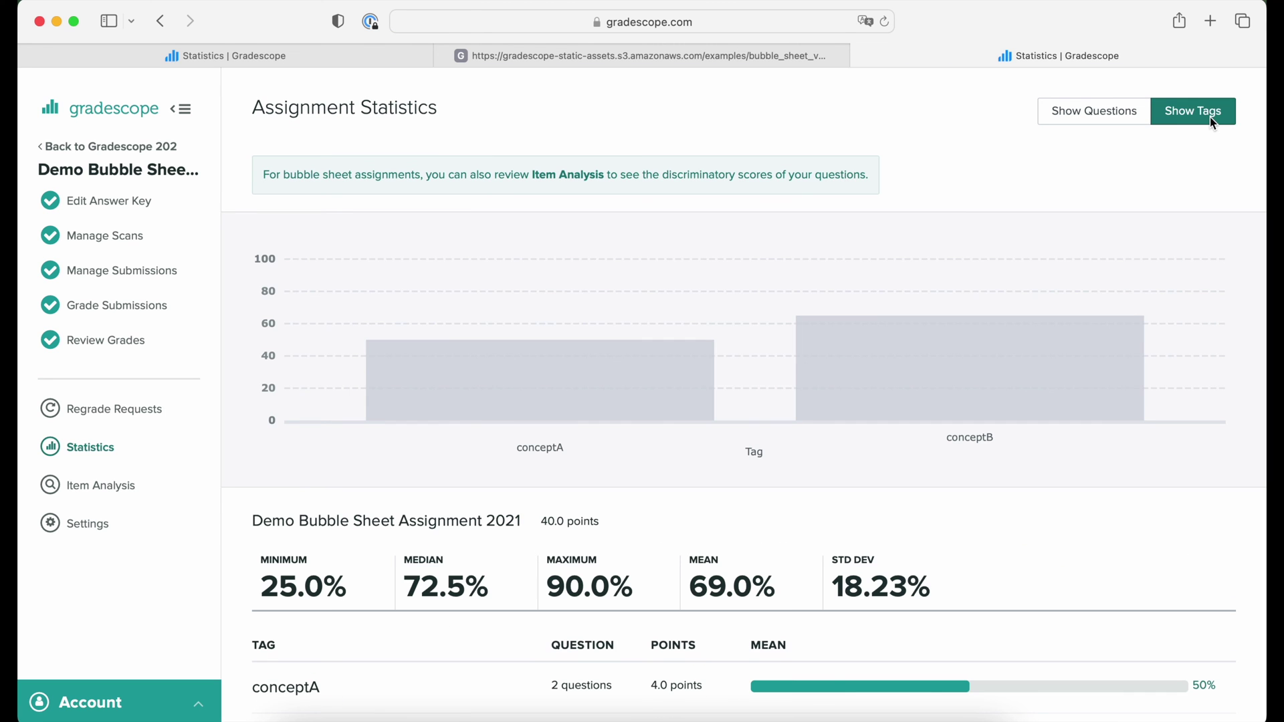
mouse_move(969, 368)
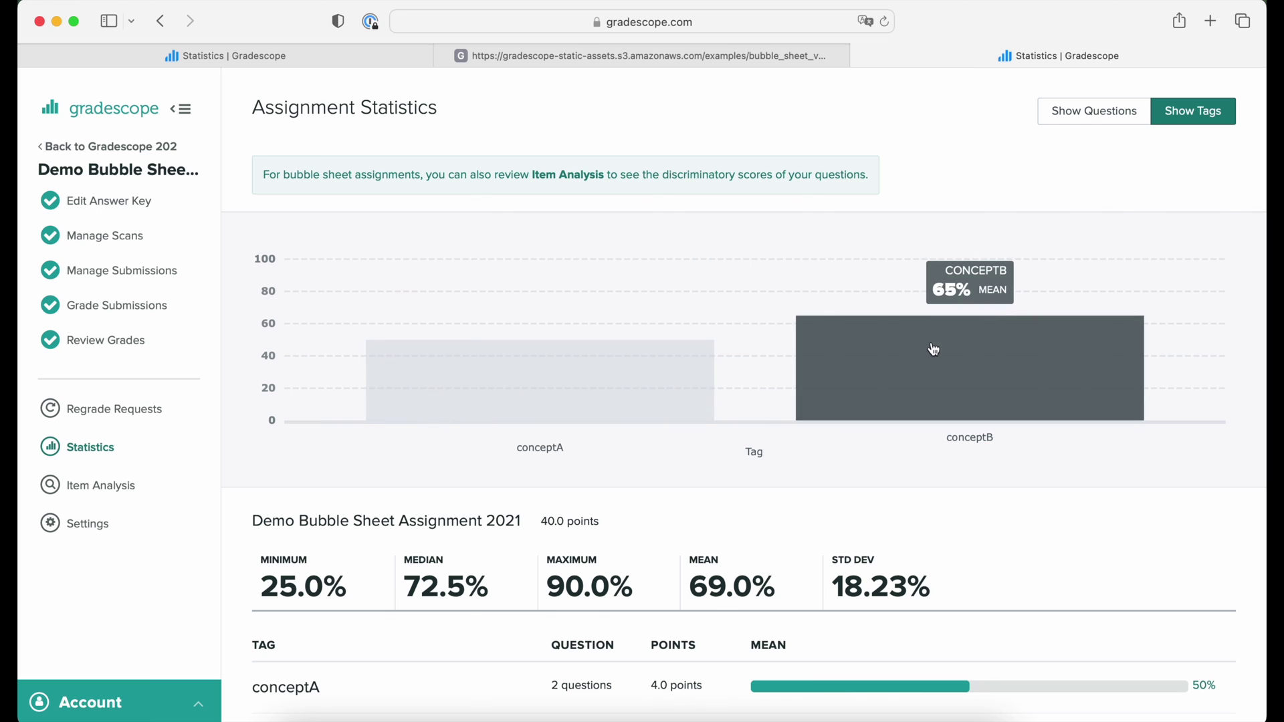
scroll(921, 472, down, 2)
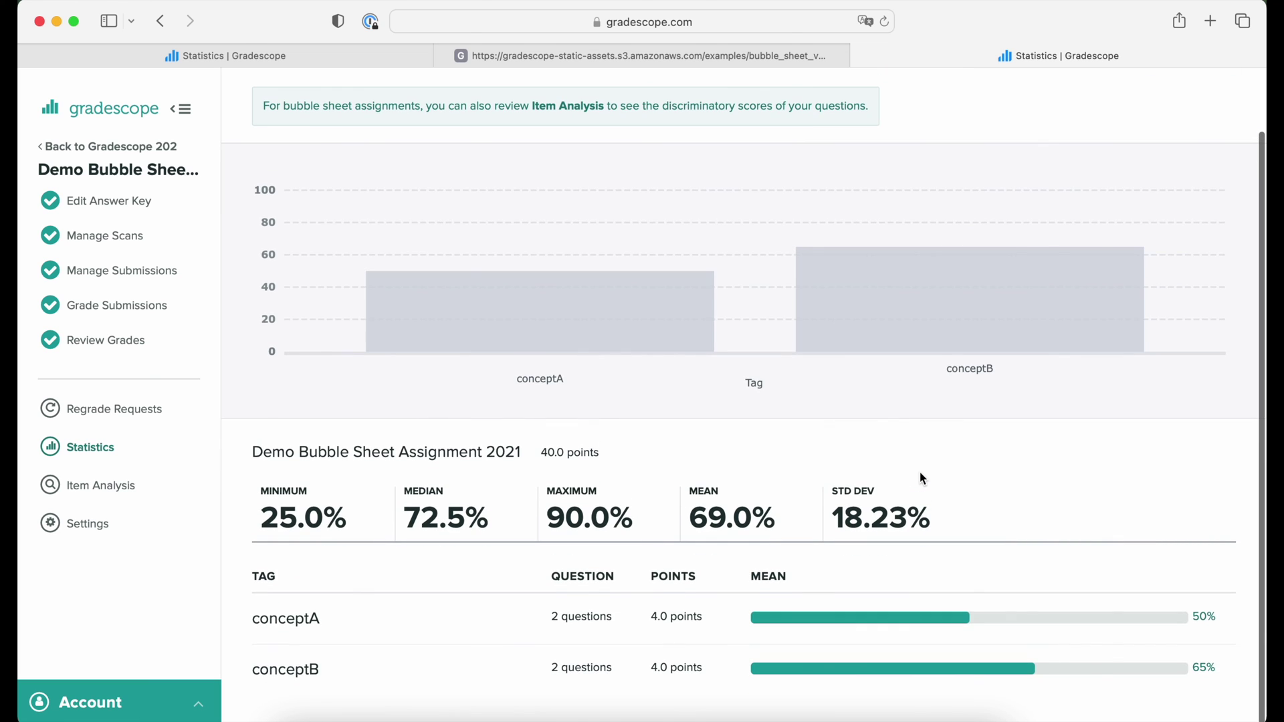
click(101, 485)
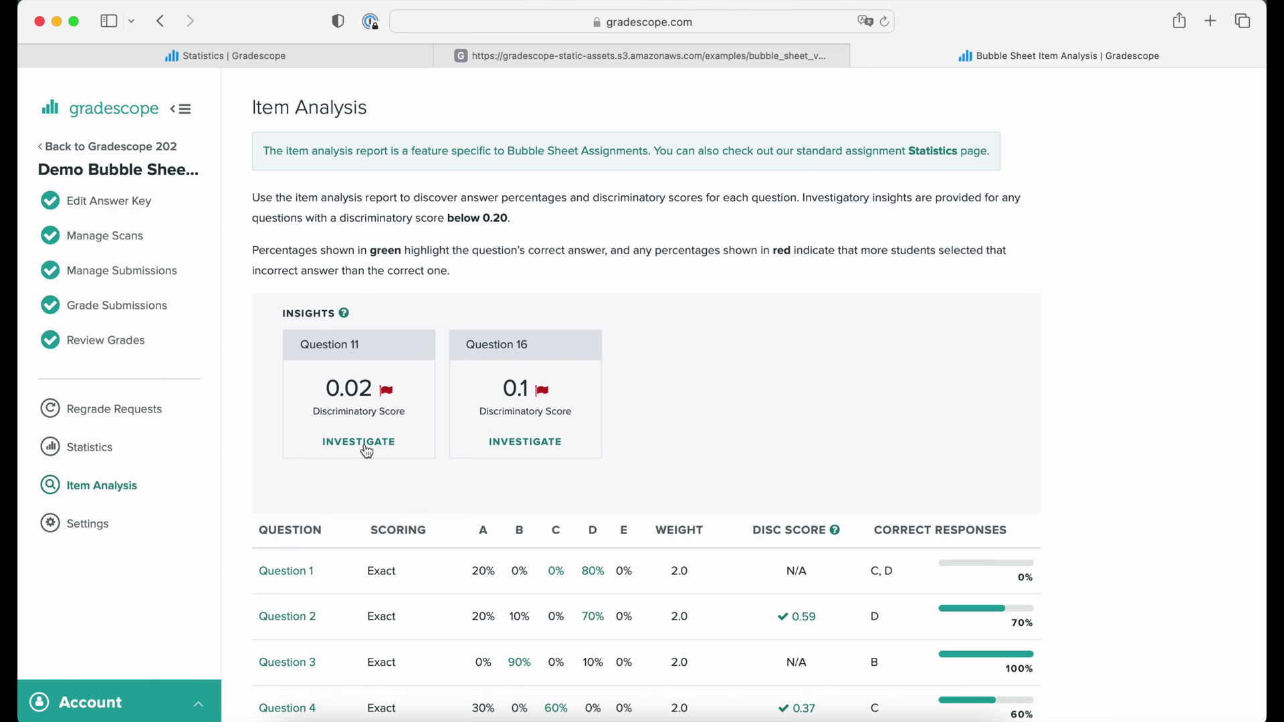
scroll(366, 452, down, 5)
scroll(606, 384, down, 6)
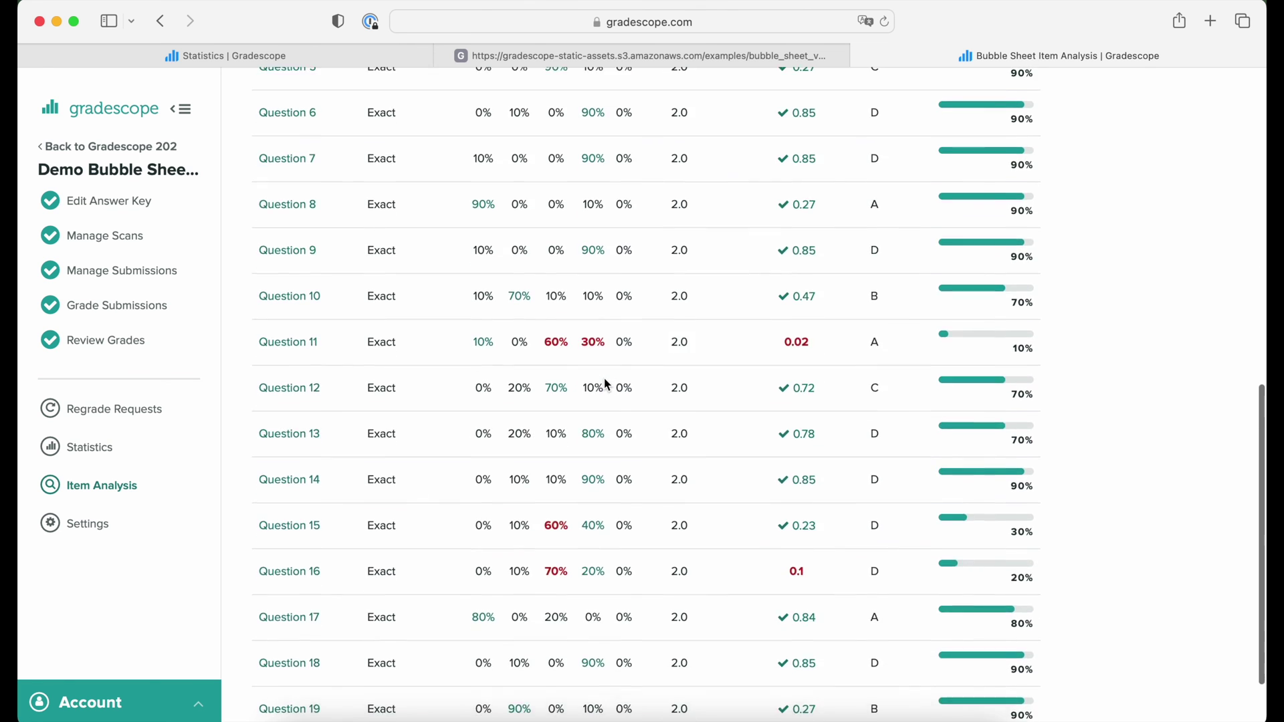
scroll(606, 383, up, 10)
scroll(605, 383, down, 2)
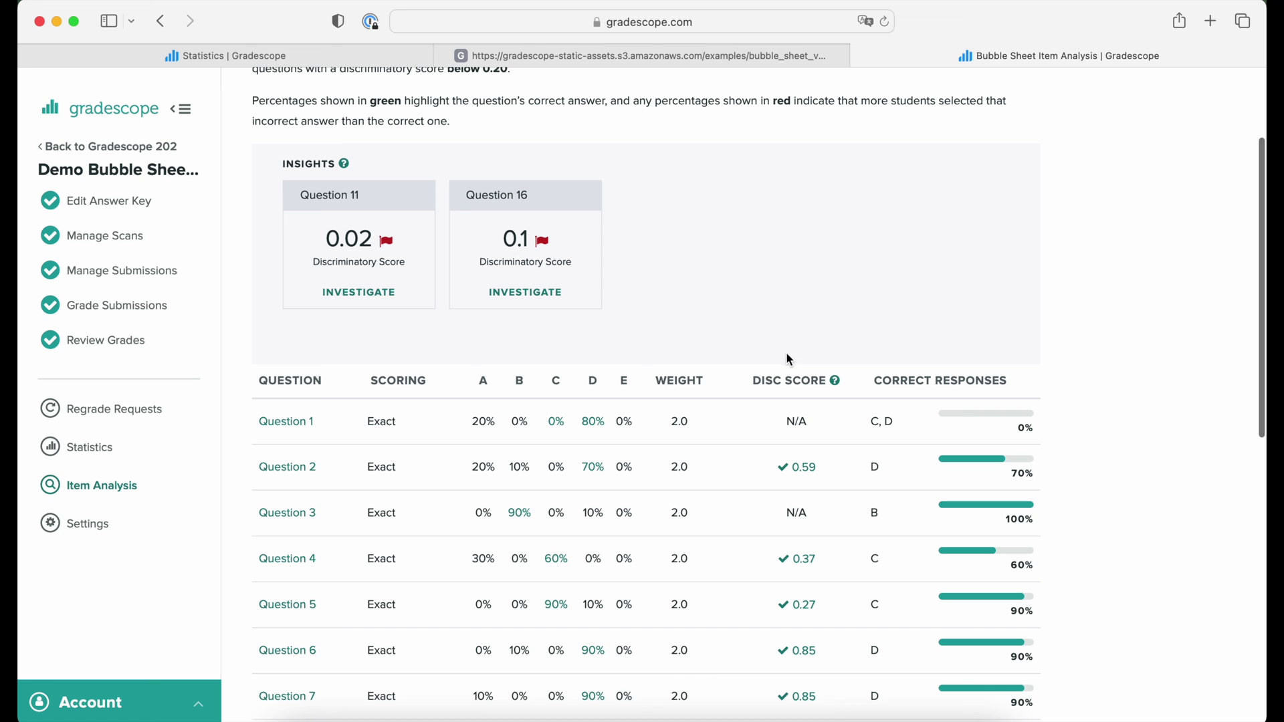
Check the Disc Score explanation and investigate Question 11 (score 0.02, Hard)
drag(754, 385, 825, 383)
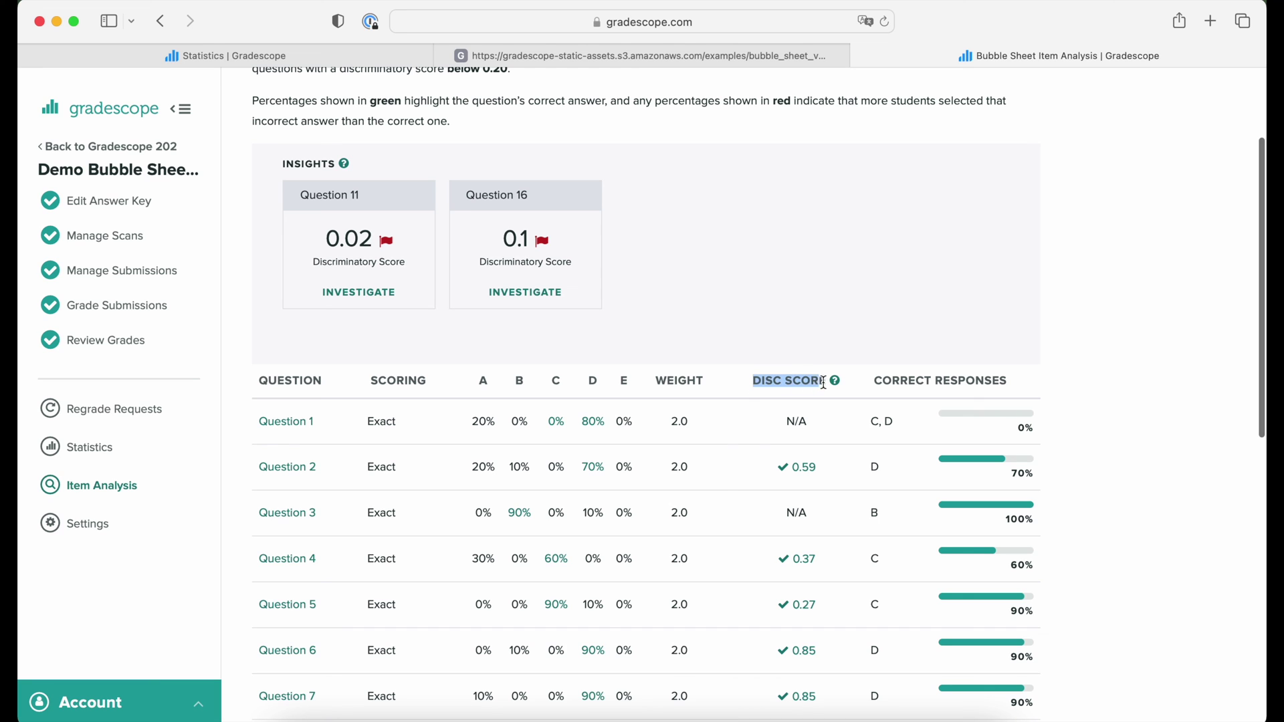
click(824, 387)
mouse_move(834, 381)
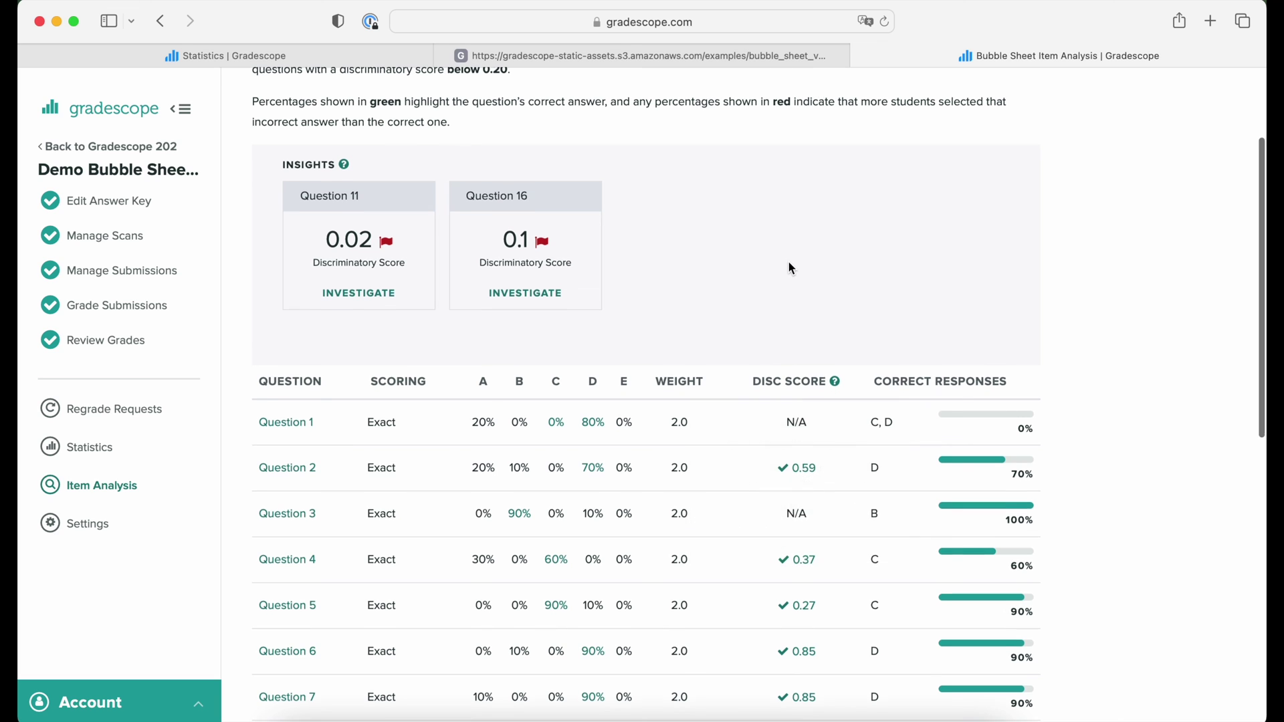
scroll(788, 260, up, 3)
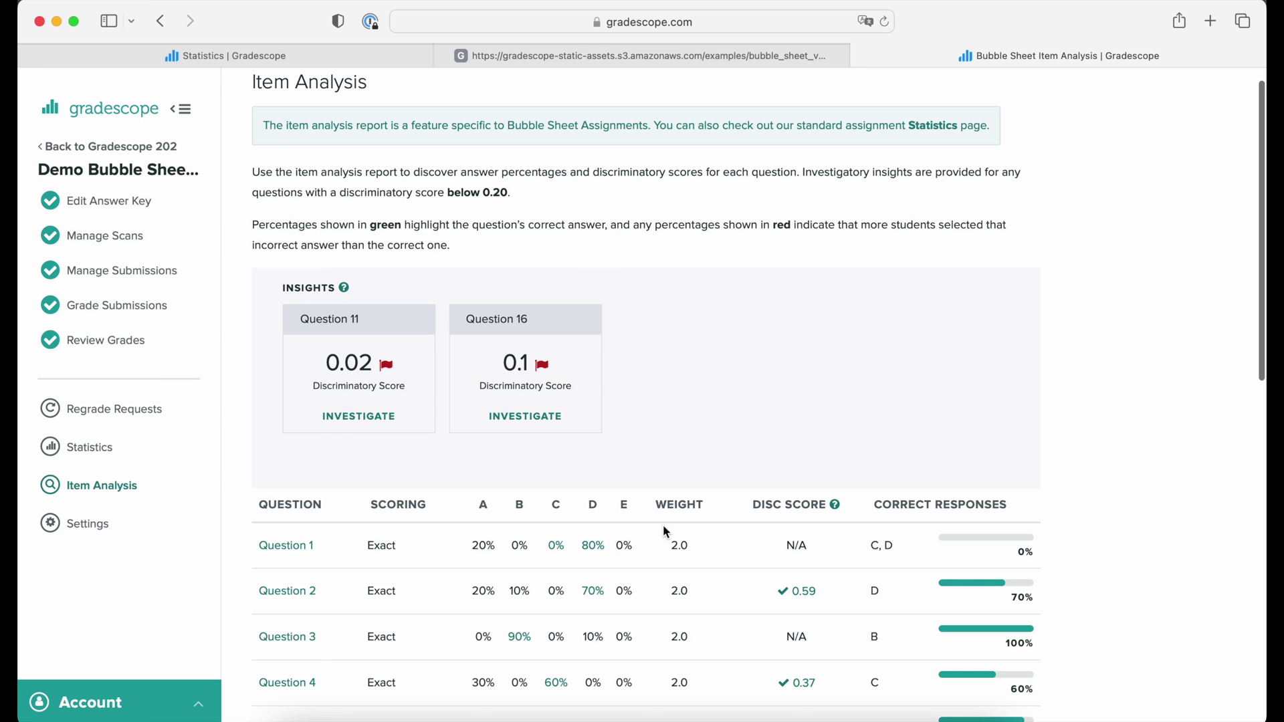
click(359, 417)
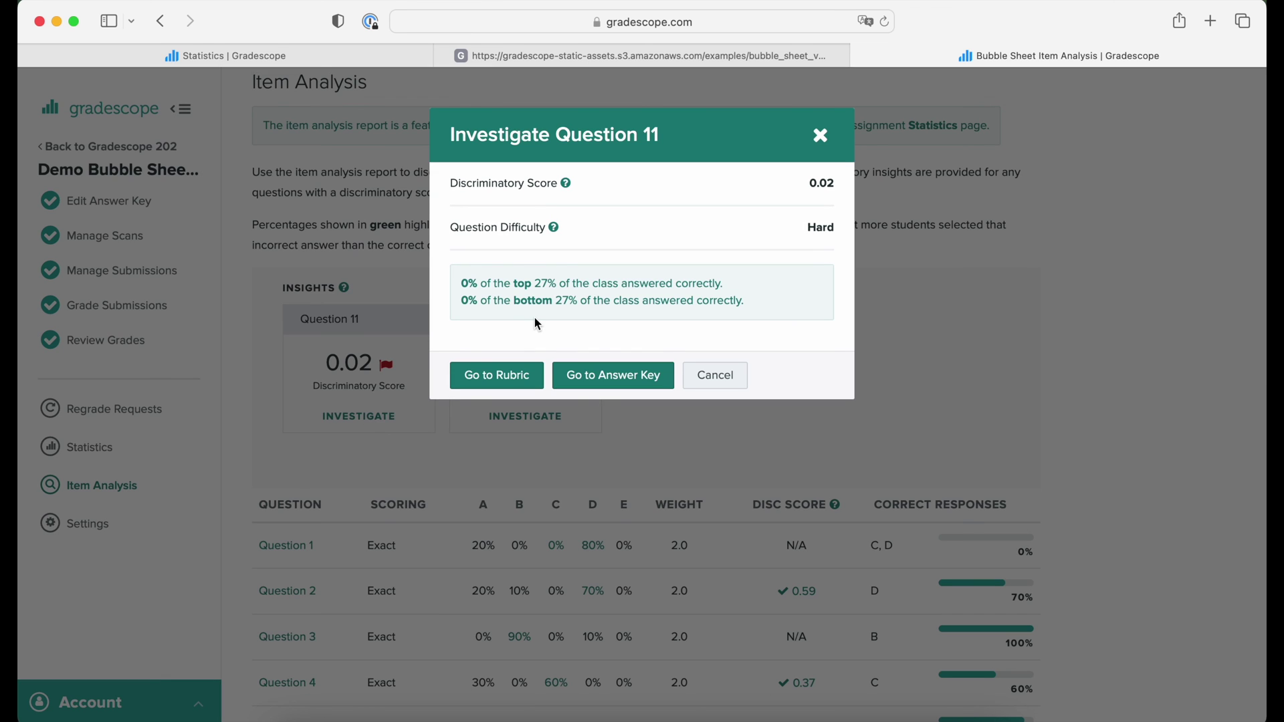